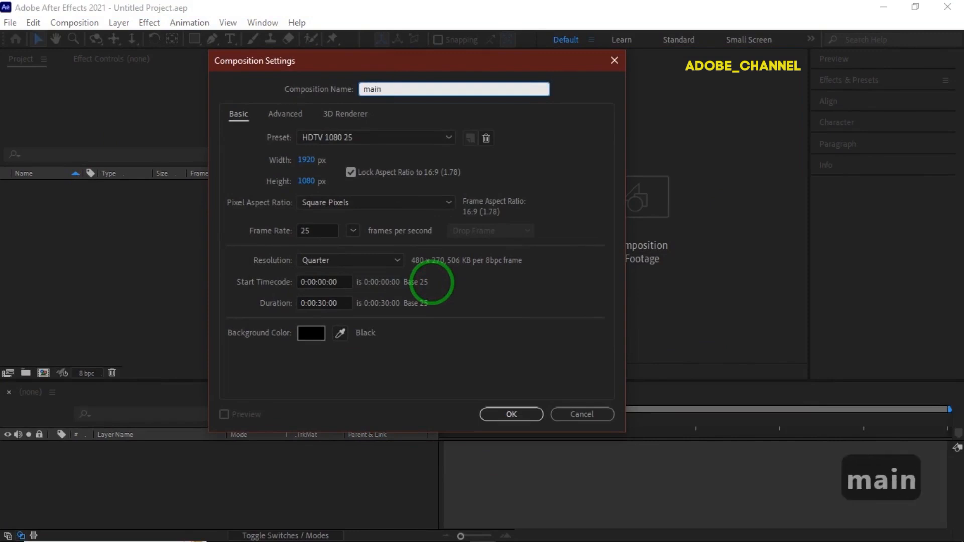
# Step: Create the 30-second HDTV 1080 25 composition main and add a 1920 x 1080 px solid named mir to it
pyautogui.press('Return')
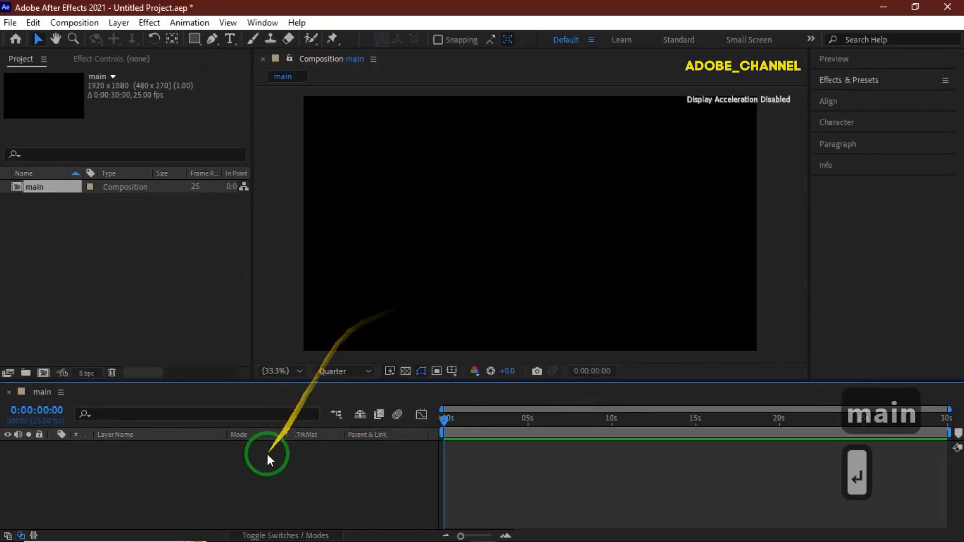
pyautogui.rightClick(257, 468)
pyautogui.moveTo(345, 298)
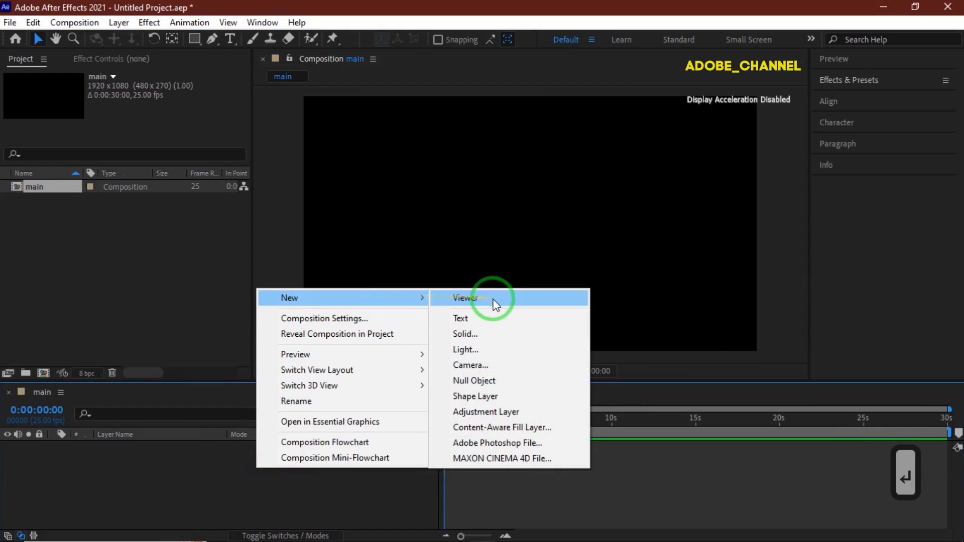
pyautogui.click(489, 339)
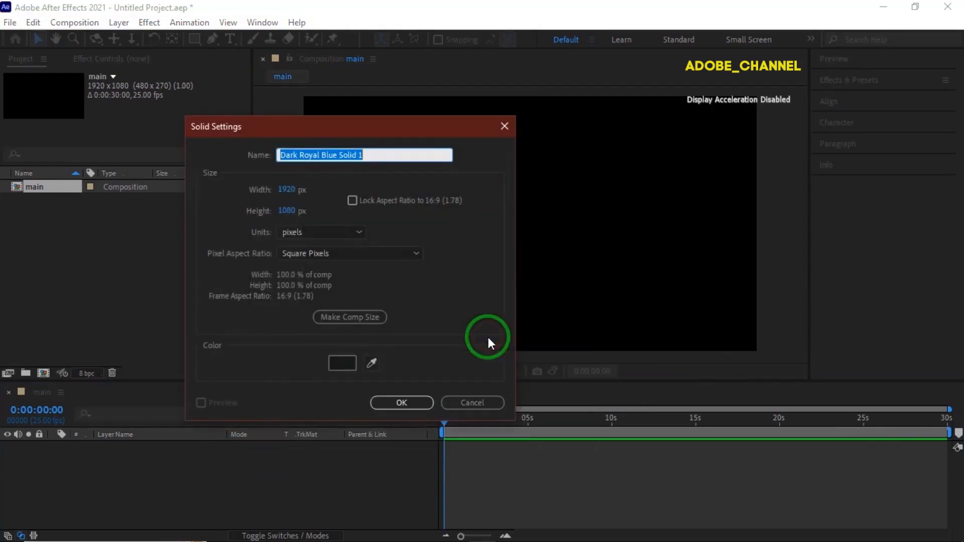
pyautogui.write('mir')
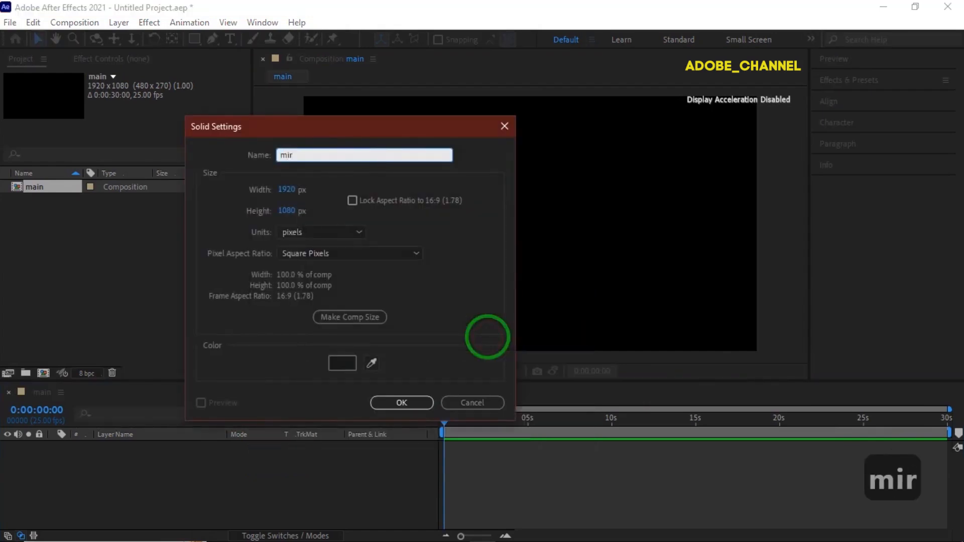
pyautogui.press('Return')
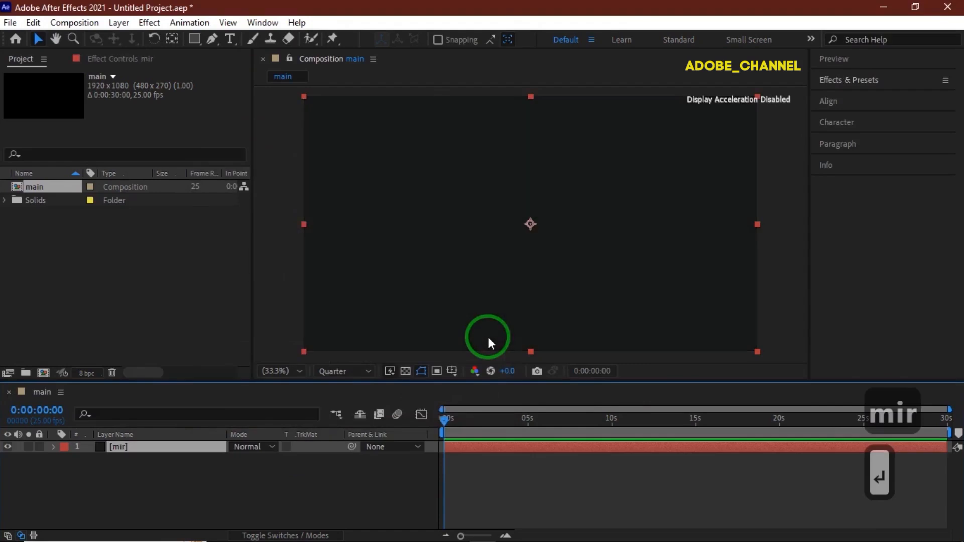
# Step: Find the RG Trapcode Mir 3 effect and apply it to the mir solid
pyautogui.click(900, 81)
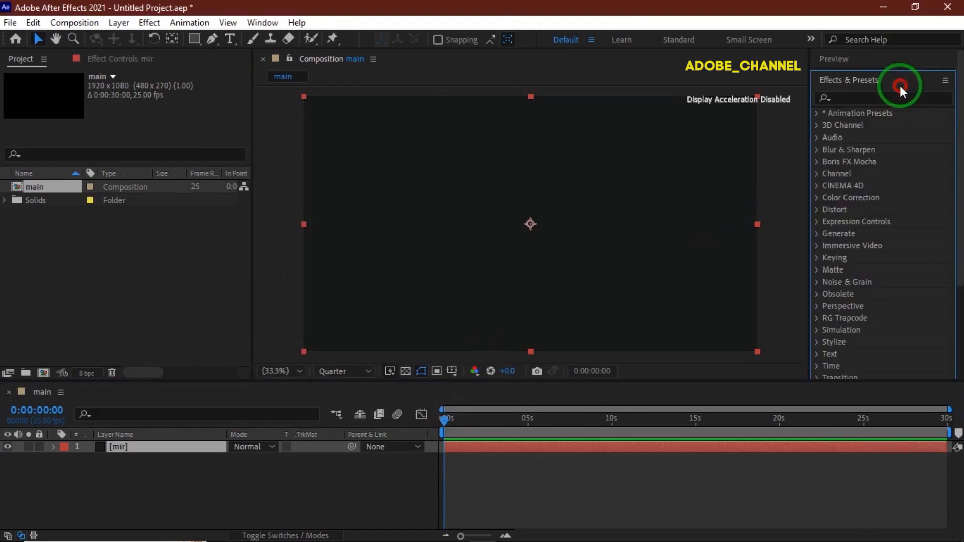
pyautogui.click(856, 95)
pyautogui.write('mir')
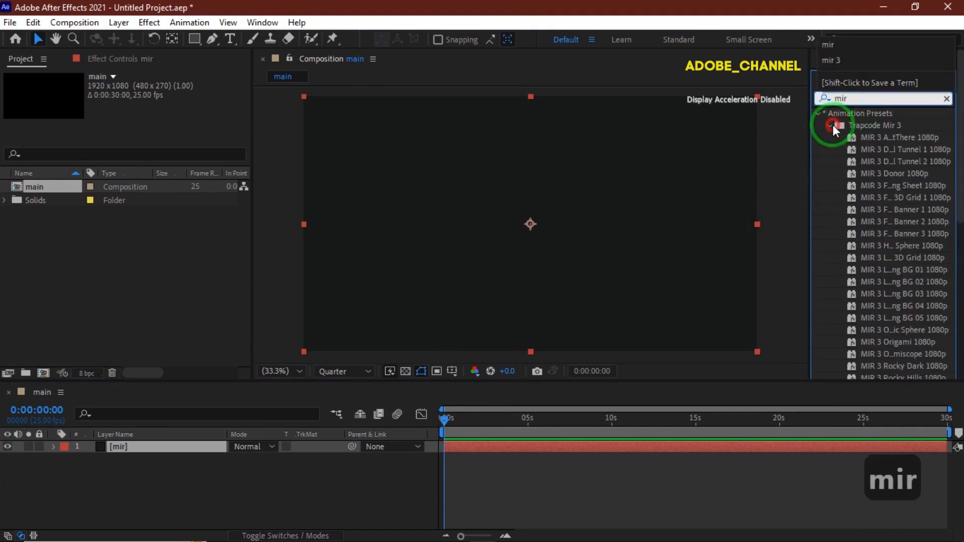
pyautogui.click(831, 125)
pyautogui.doubleClick(858, 174)
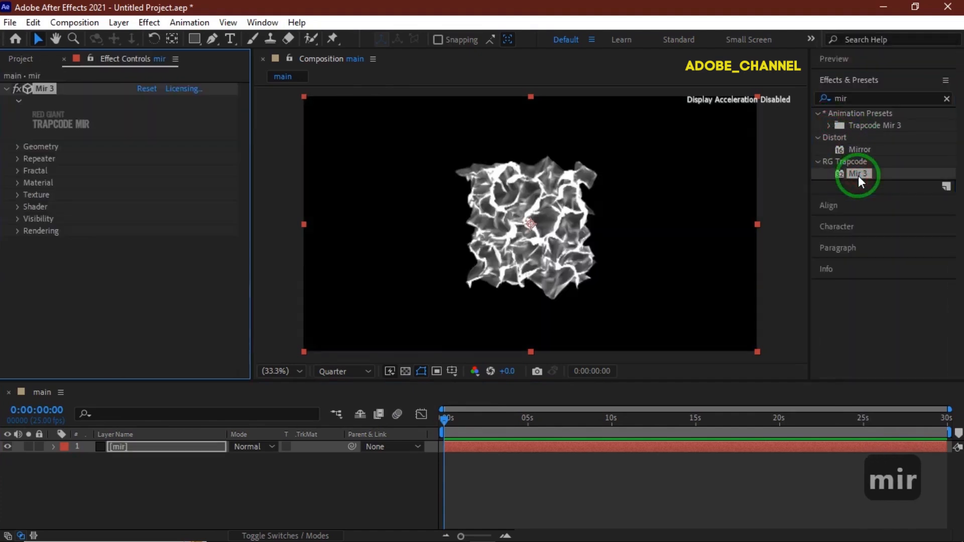
# Step: Switch the Mir geometry's size to XYZ Individual, with Size X at 6000 and Size Y at 10000
pyautogui.click(18, 147)
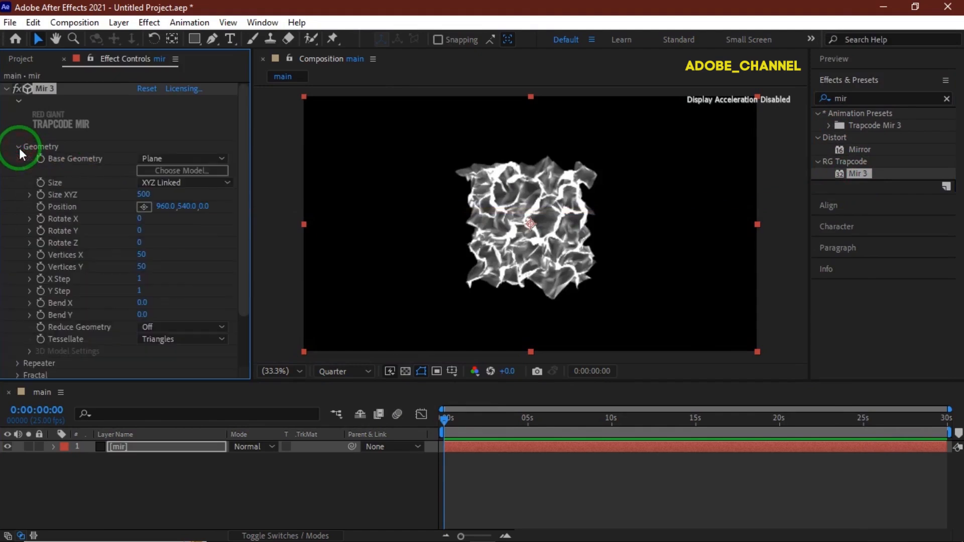
pyautogui.click(187, 182)
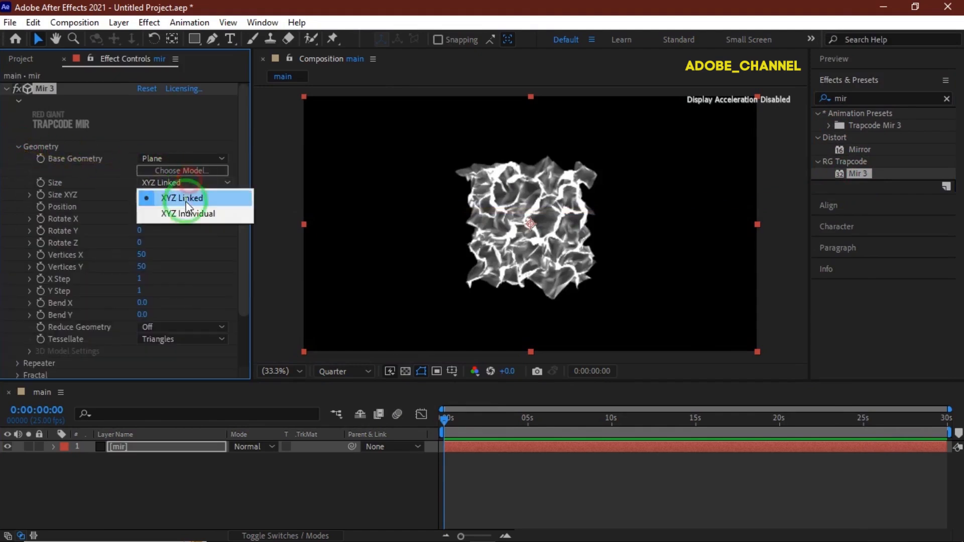
pyautogui.click(187, 214)
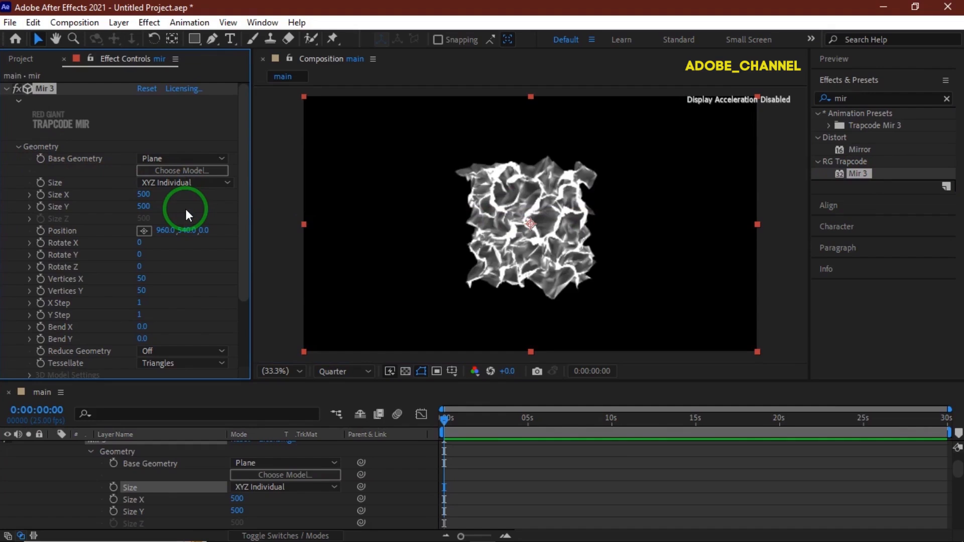
pyautogui.click(143, 194)
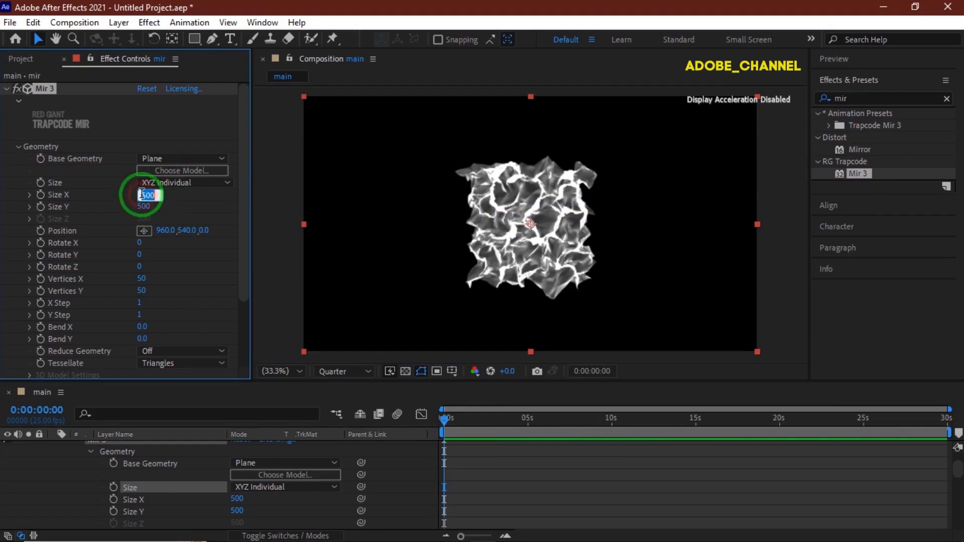
pyautogui.write('6000')
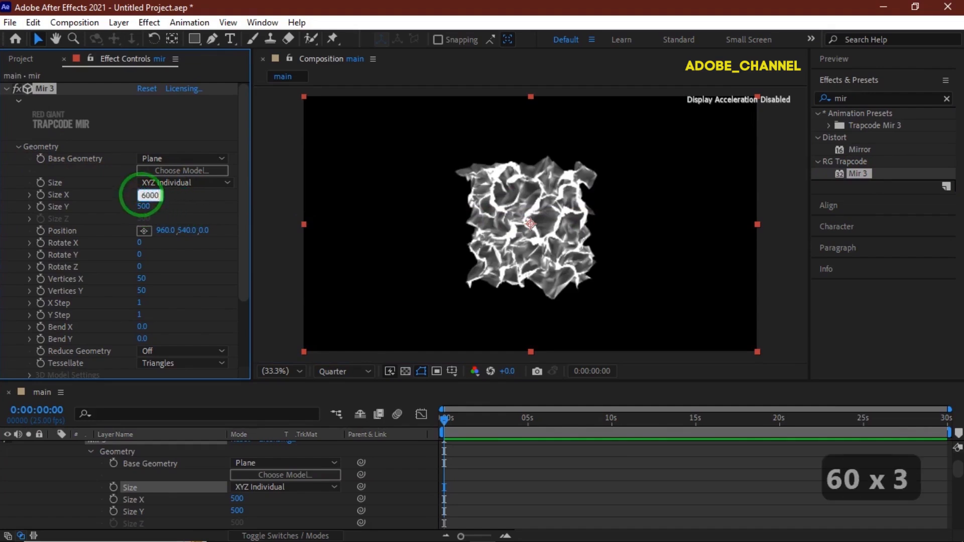
pyautogui.press('Return')
pyautogui.click(143, 207)
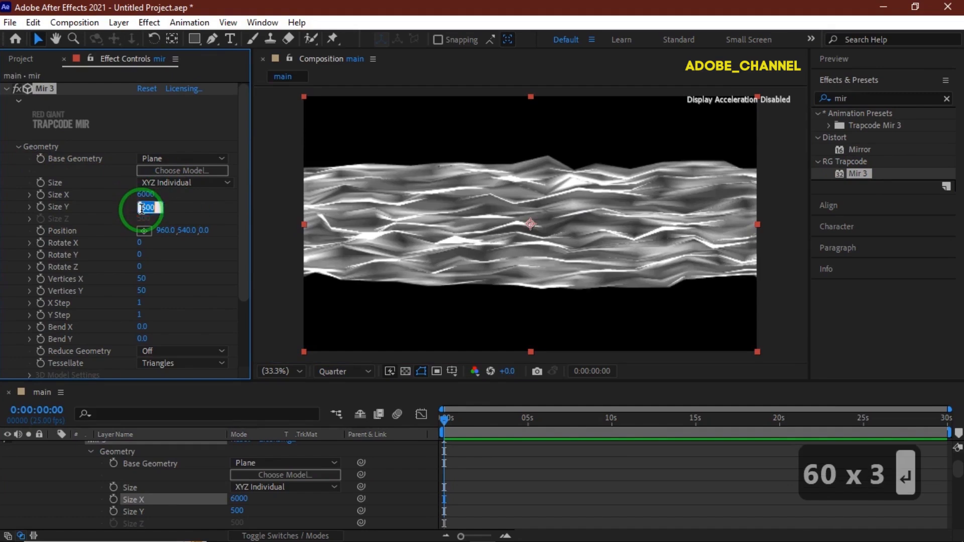
pyautogui.write('10000')
pyautogui.press('Return')
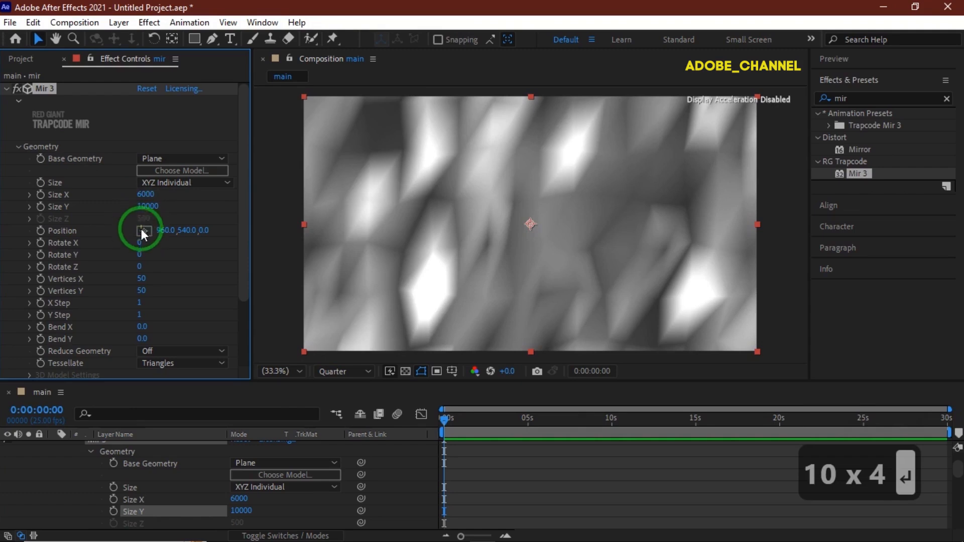
# Step: Set the Mir geometry's Rotate X to -60, Vertices Y to 500 and Vertices X to 60
pyautogui.click(140, 244)
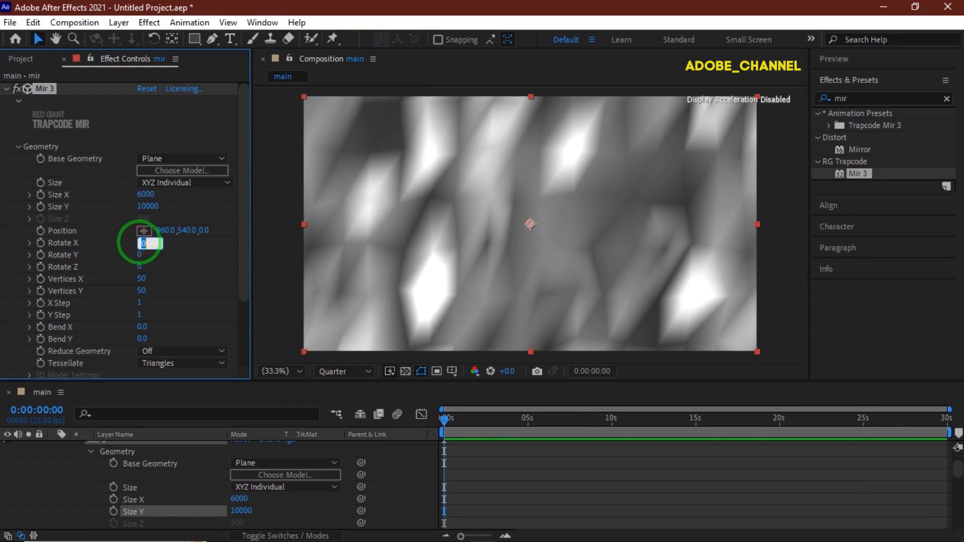
pyautogui.write('-60')
pyautogui.press('Return')
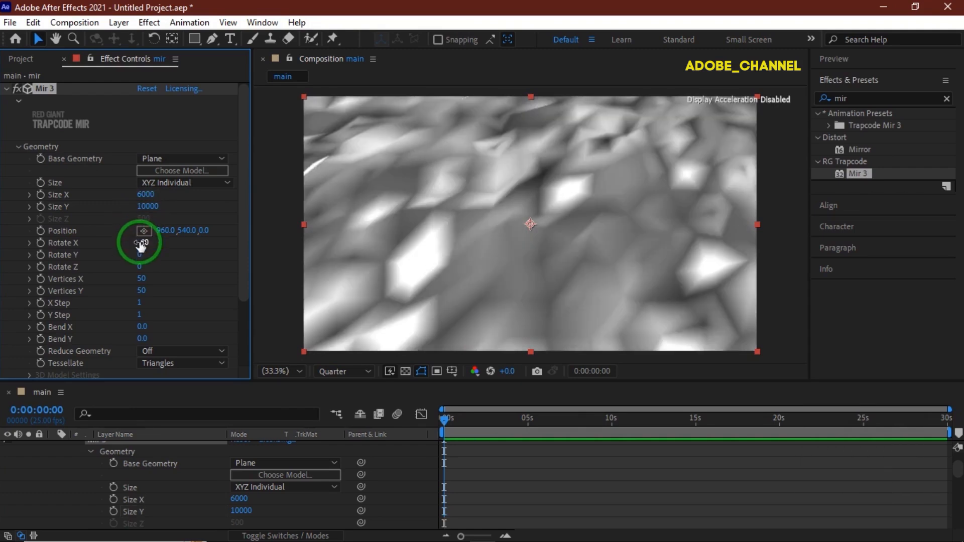
pyautogui.click(141, 290)
pyautogui.write('500')
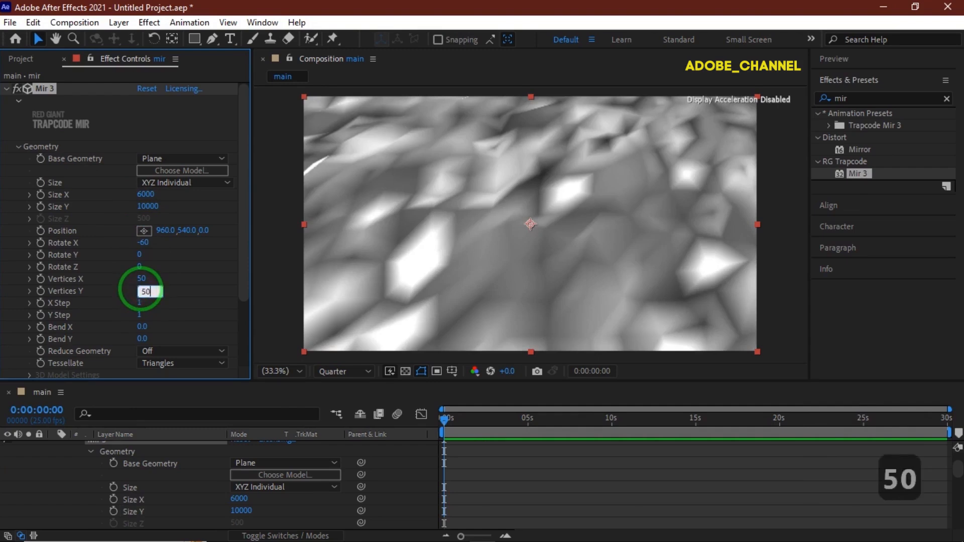
pyautogui.press('Return')
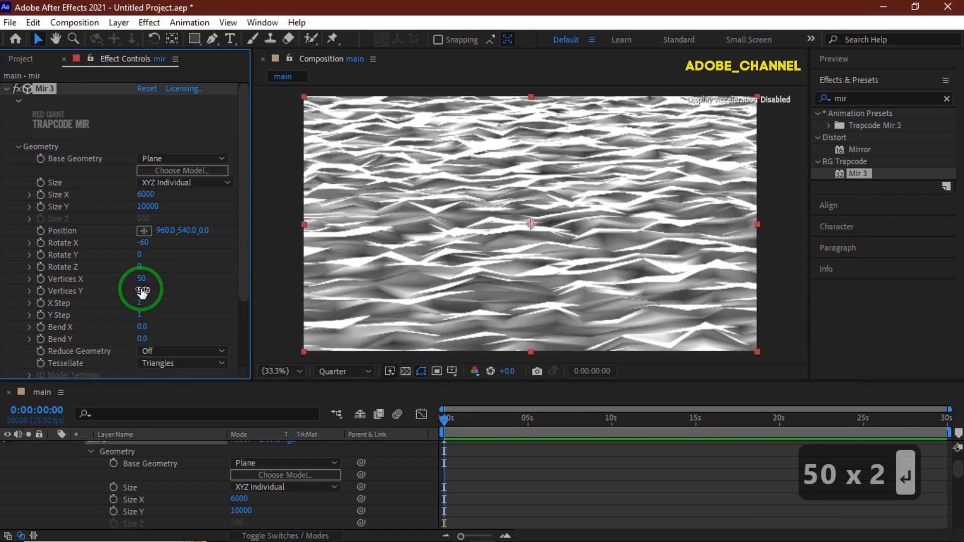
pyautogui.click(142, 279)
pyautogui.write('60')
pyautogui.press('Return')
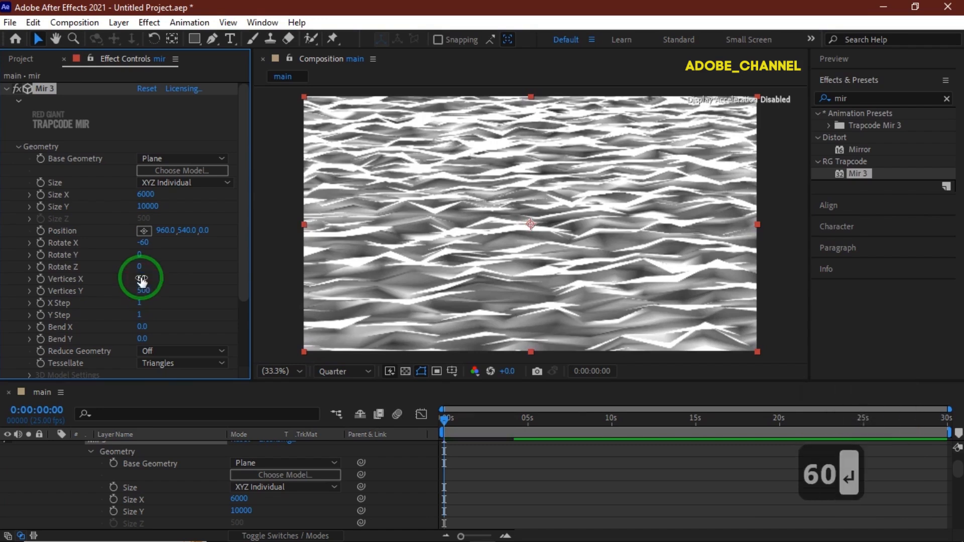
# Step: Set the Mir geometry's Bend Y to 0.05
pyautogui.click(142, 339)
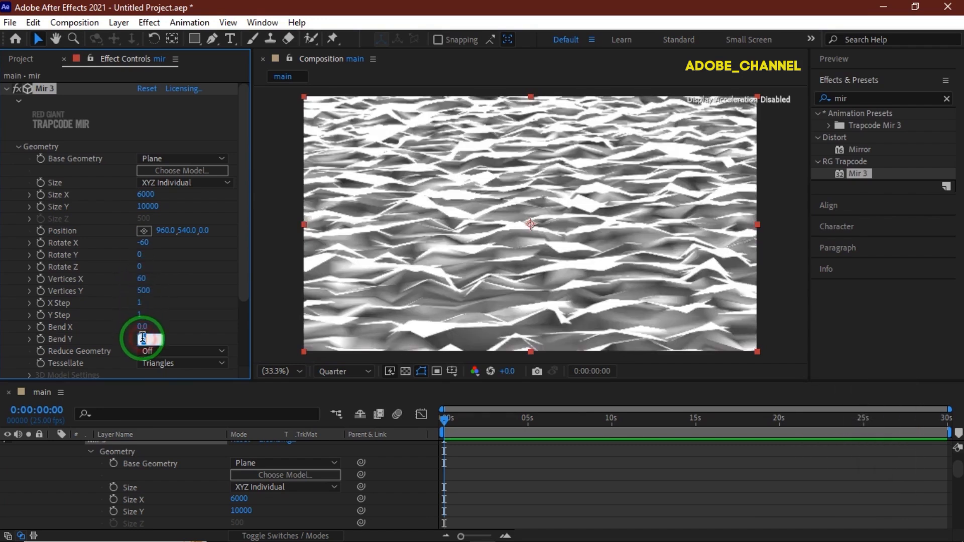
pyautogui.write('.05')
pyautogui.press('Return')
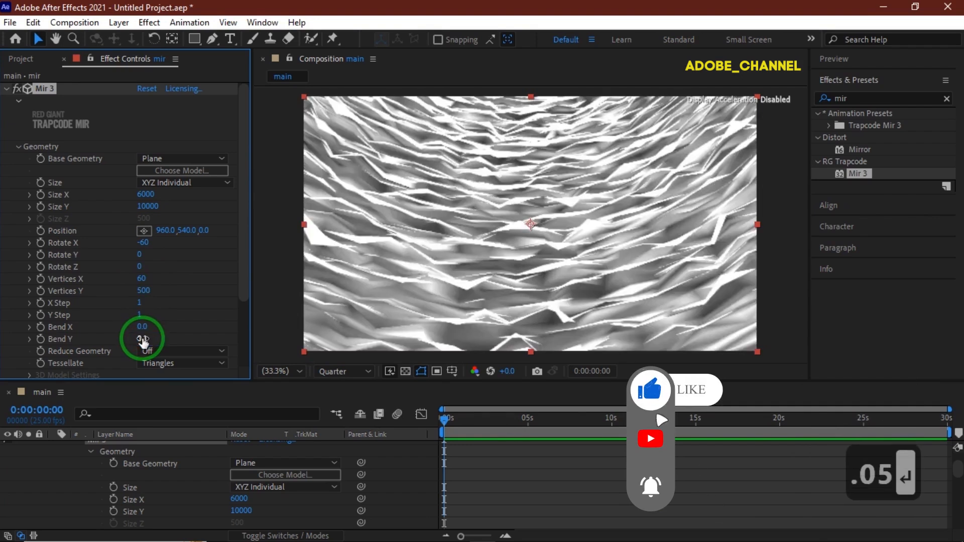
# Step: Change the Mir shader's Draw mode to Wireframe
pyautogui.scroll(-3, 105, 314)
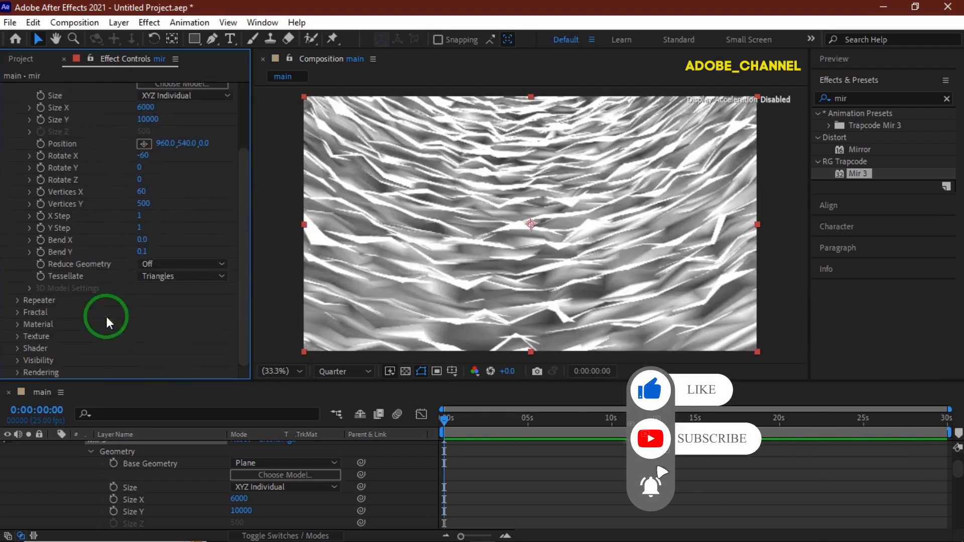
pyautogui.click(17, 350)
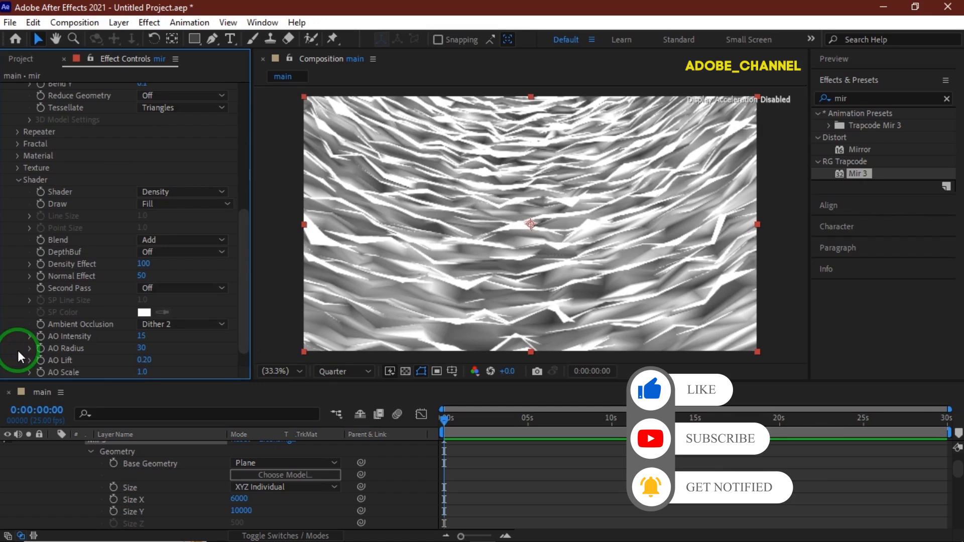
pyautogui.click(170, 206)
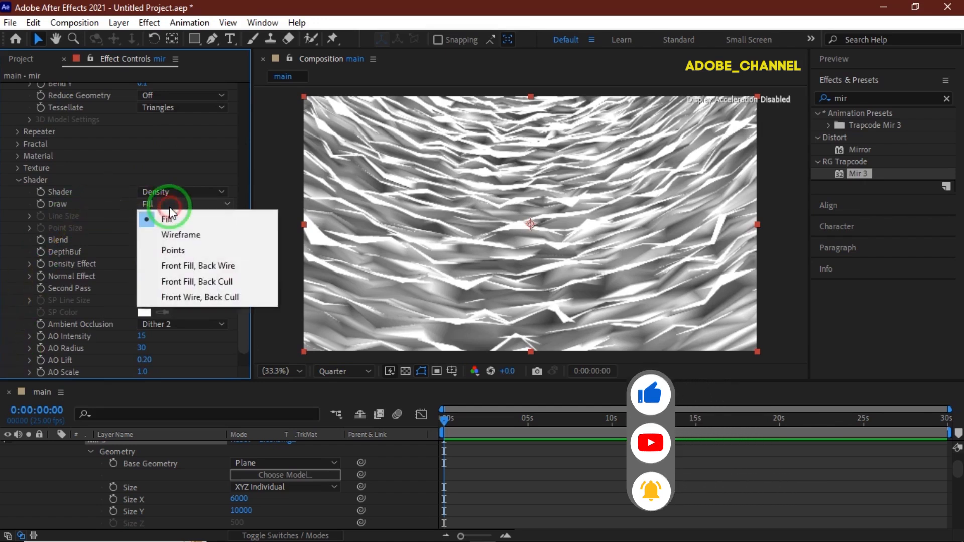
pyautogui.click(181, 235)
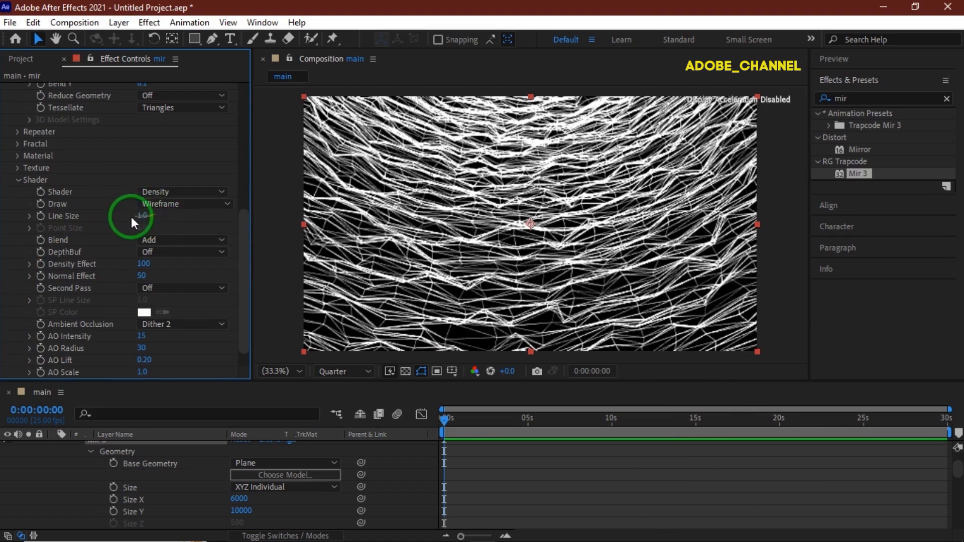
pyautogui.moveTo(141, 220); pyautogui.dragTo(21, 149)
# Step: Set the Mir fractal type to Multi, with an amplitude of 100 and a frequency of 50
pyautogui.scroll(-1, 15, 125)
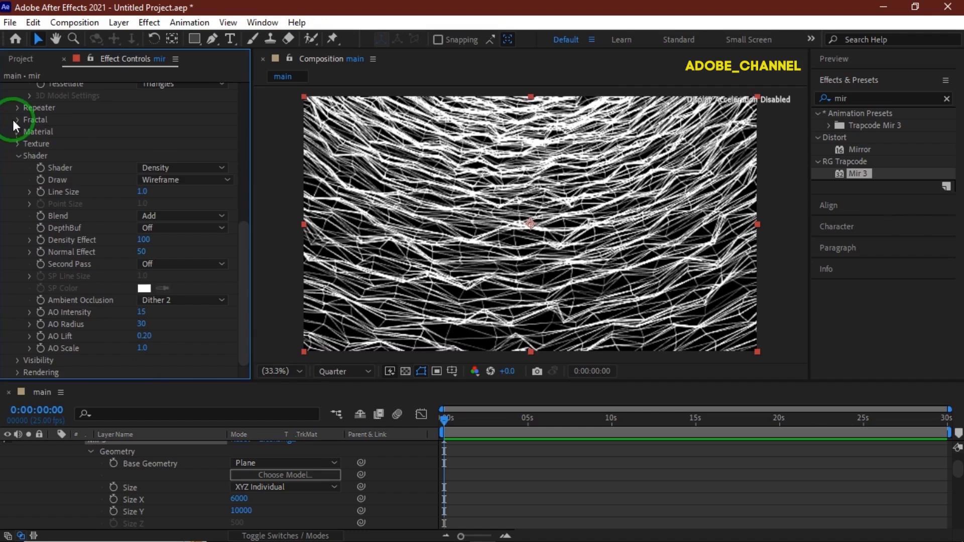
pyautogui.click(19, 120)
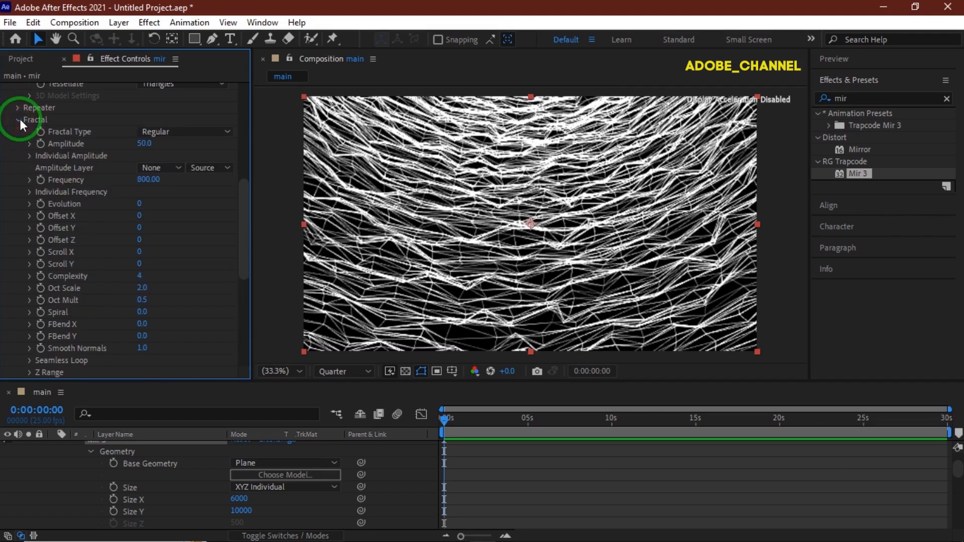
pyautogui.click(196, 132)
pyautogui.click(190, 164)
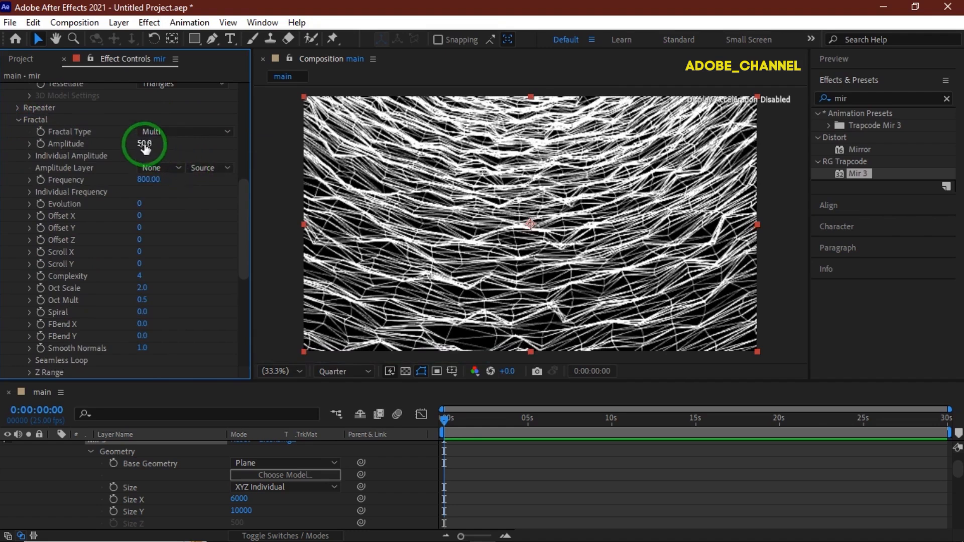
pyautogui.write('100')
pyautogui.press('Return')
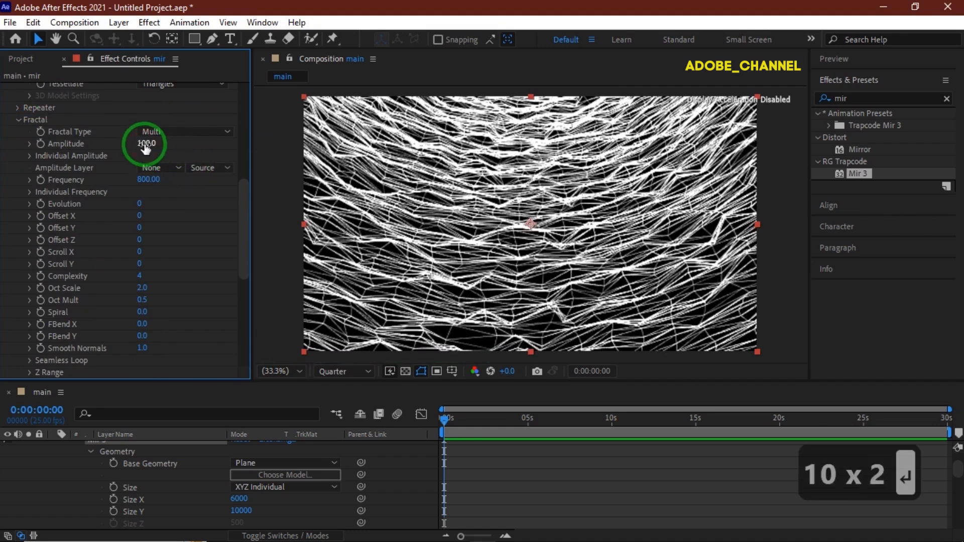
pyautogui.click(145, 179)
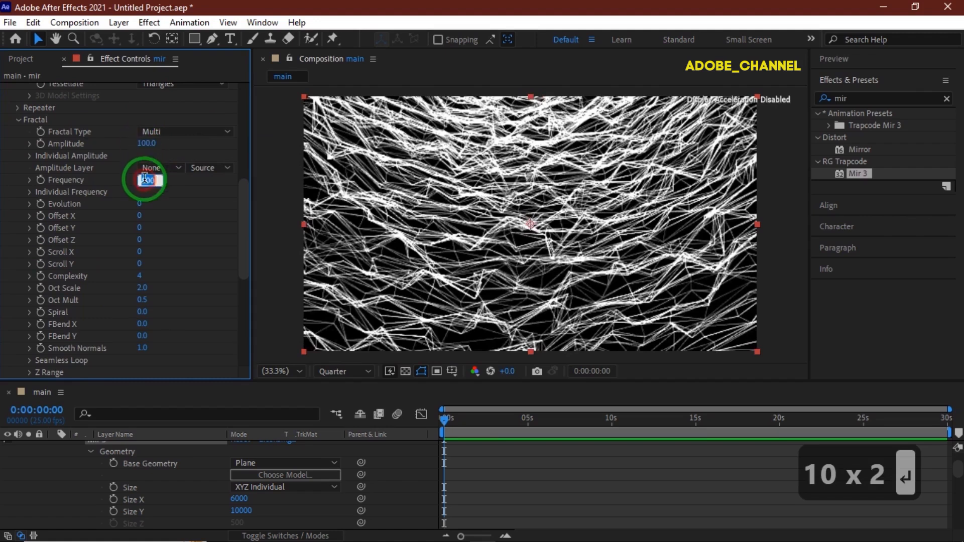
pyautogui.write('50')
pyautogui.press('Return')
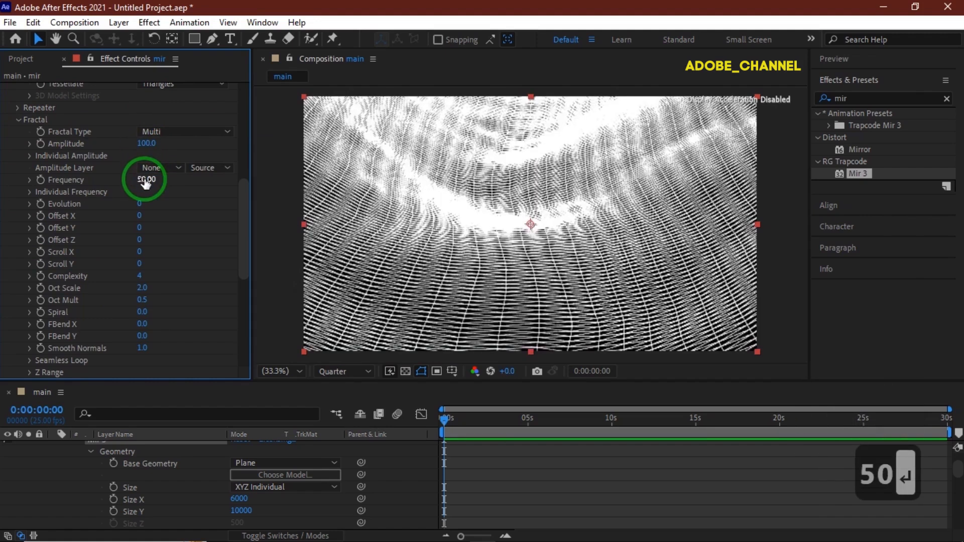
# Step: Set the Mir fractal's individual amplitudes to X 30, Y 800 and Z 50
pyautogui.click(30, 156)
pyautogui.click(141, 173)
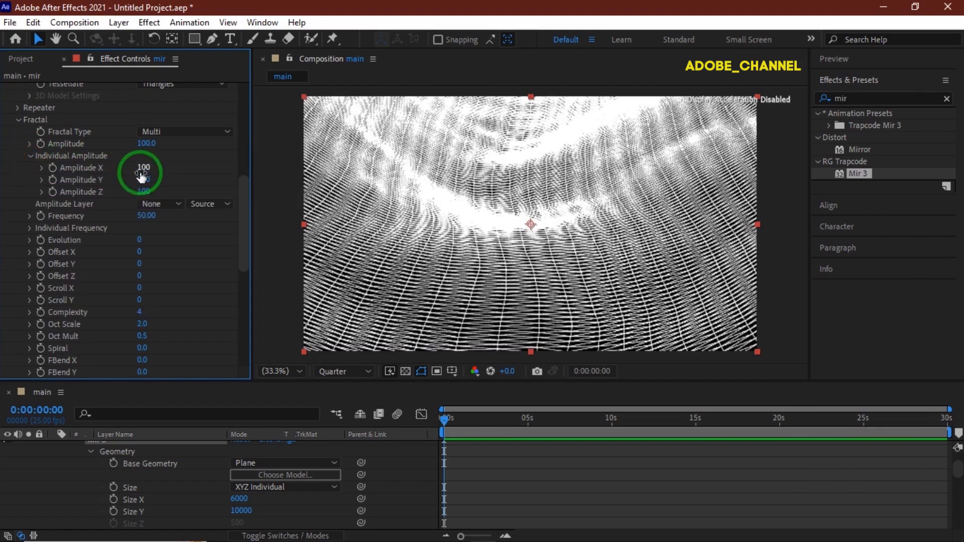
pyautogui.write('30')
pyautogui.press('Return')
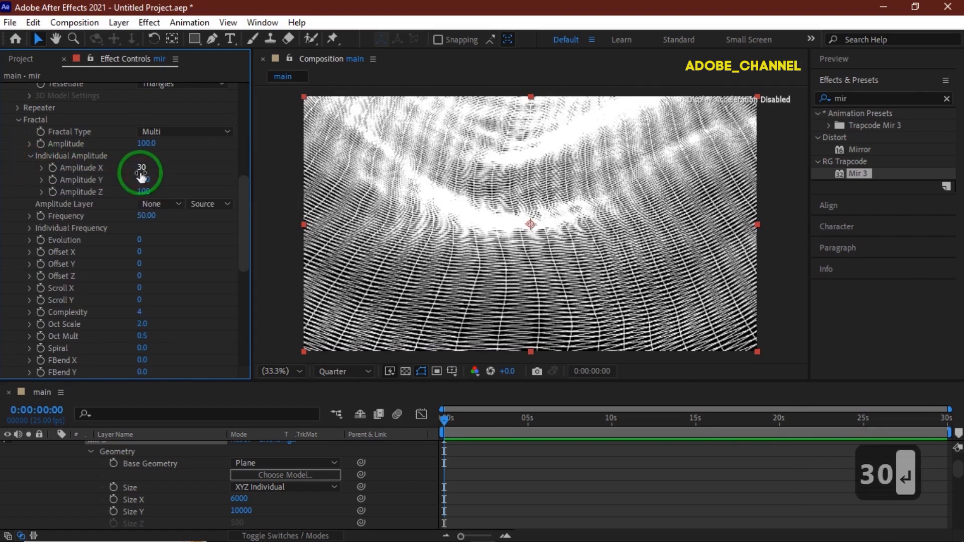
pyautogui.click(143, 179)
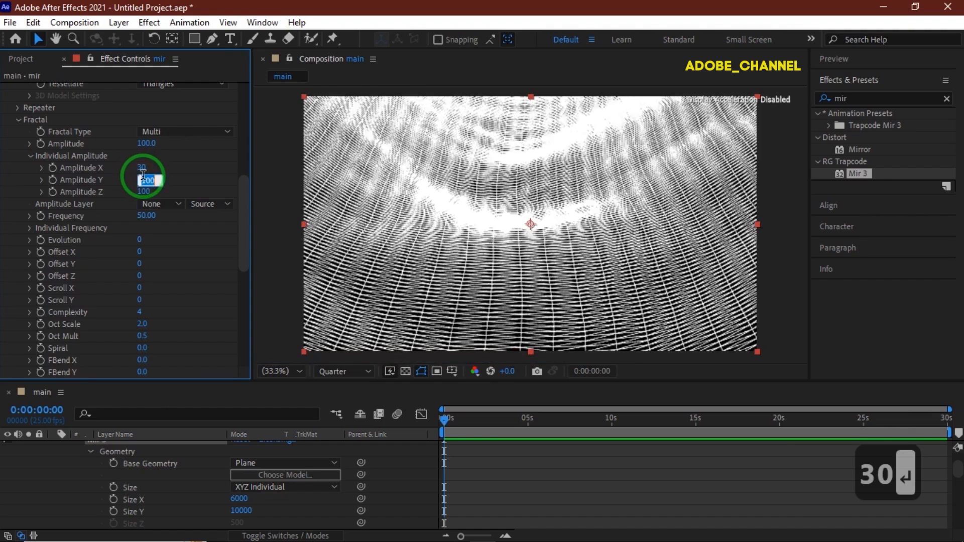
pyautogui.write('80')
pyautogui.press('Return')
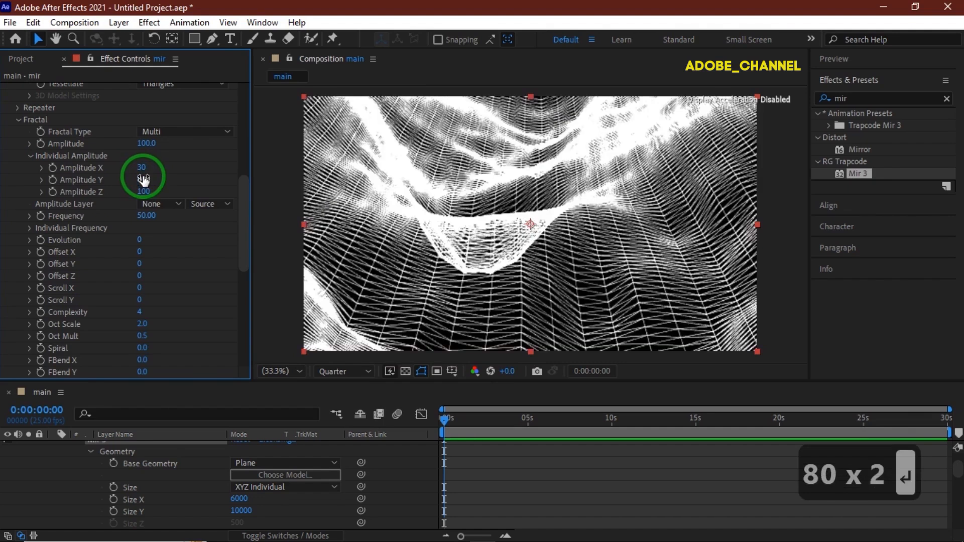
pyautogui.write('50')
pyautogui.press('Return')
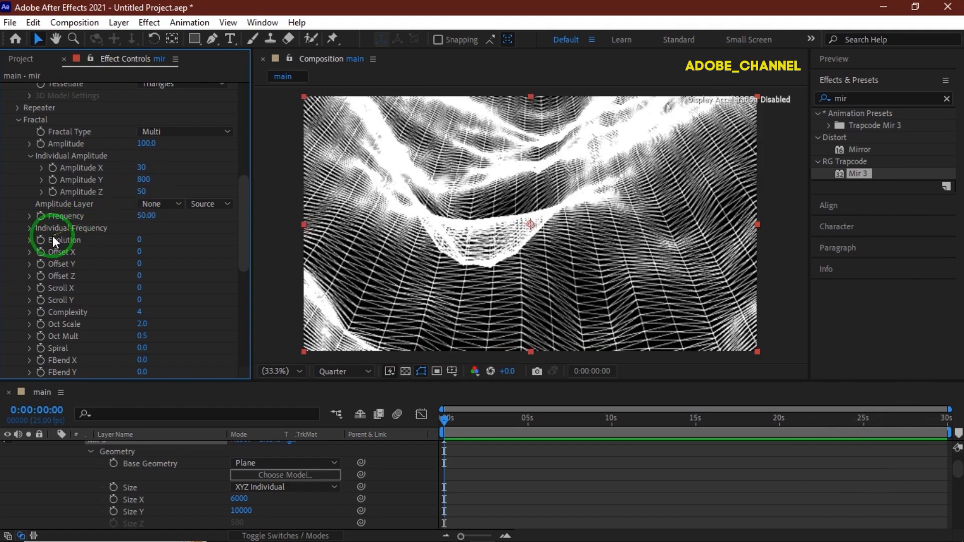
# Step: Add the expression time*200 to the Mir fractal's Evolution
pyautogui.keyDown('alt'); pyautogui.click(39, 241); pyautogui.keyUp('alt')
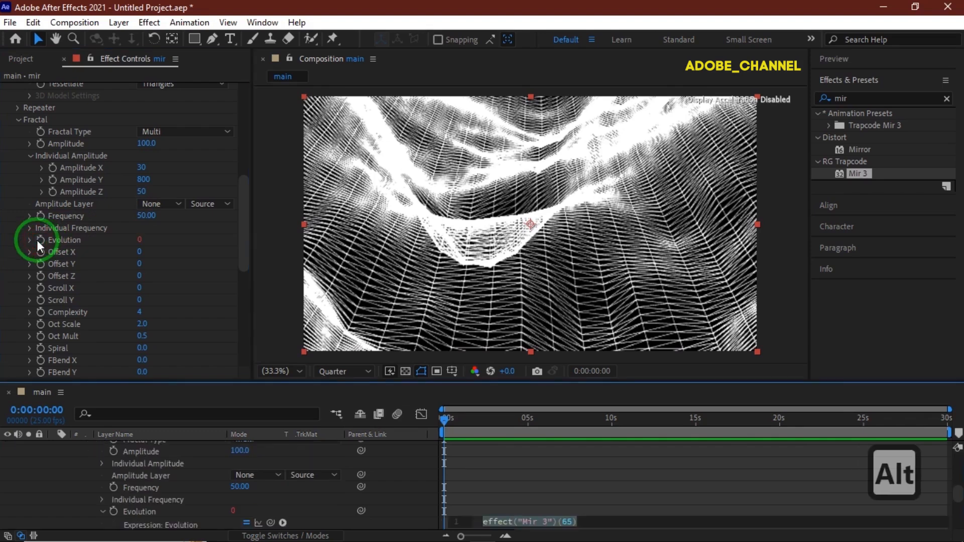
pyautogui.write('time')
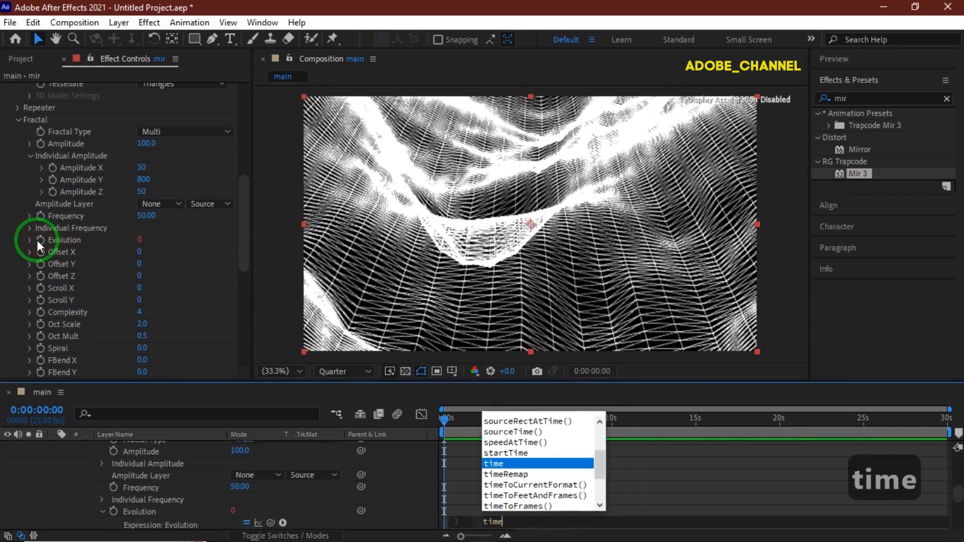
pyautogui.write('*200')
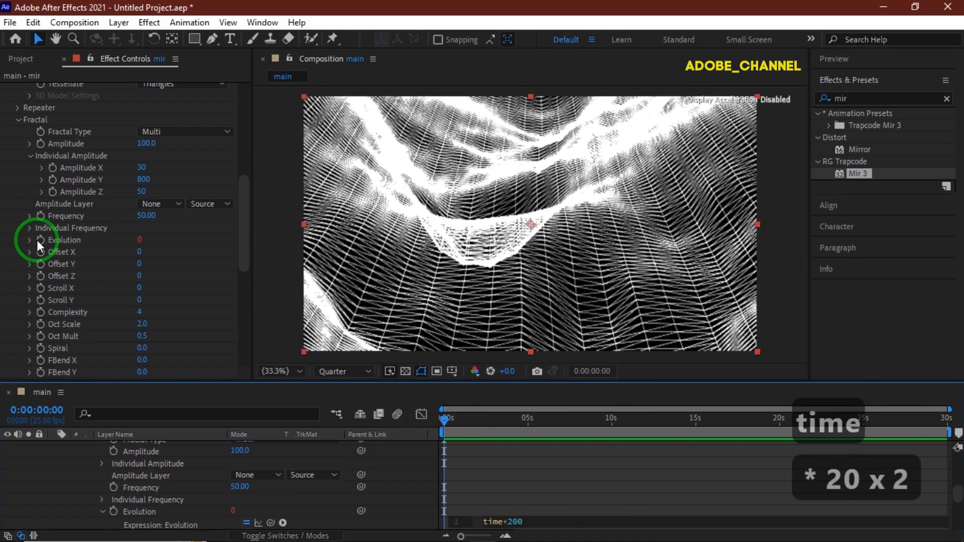
pyautogui.press('Return')
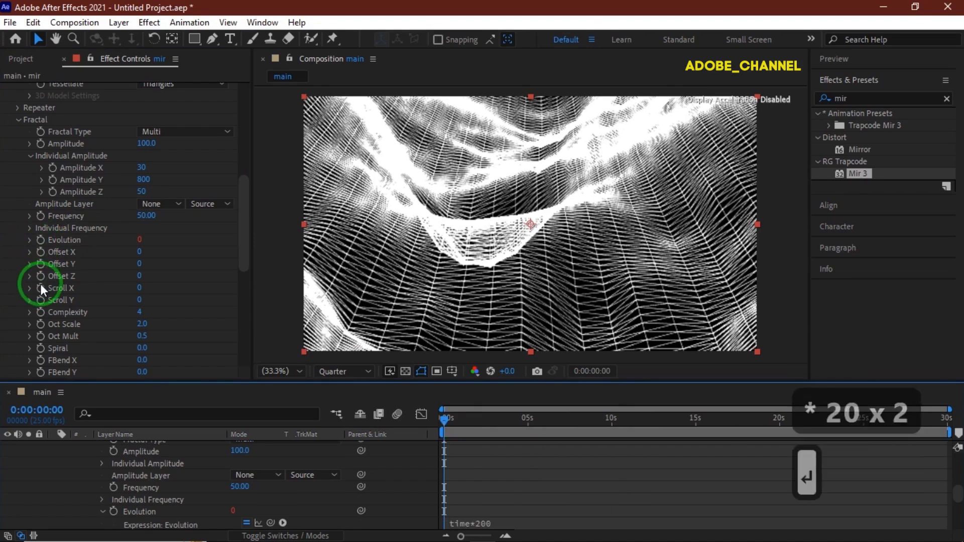
# Step: Add the expression time*1000 to both Scroll X and Scroll Y of the Mir fractal
pyautogui.keyDown('alt'); pyautogui.click(40, 287); pyautogui.keyUp('alt')
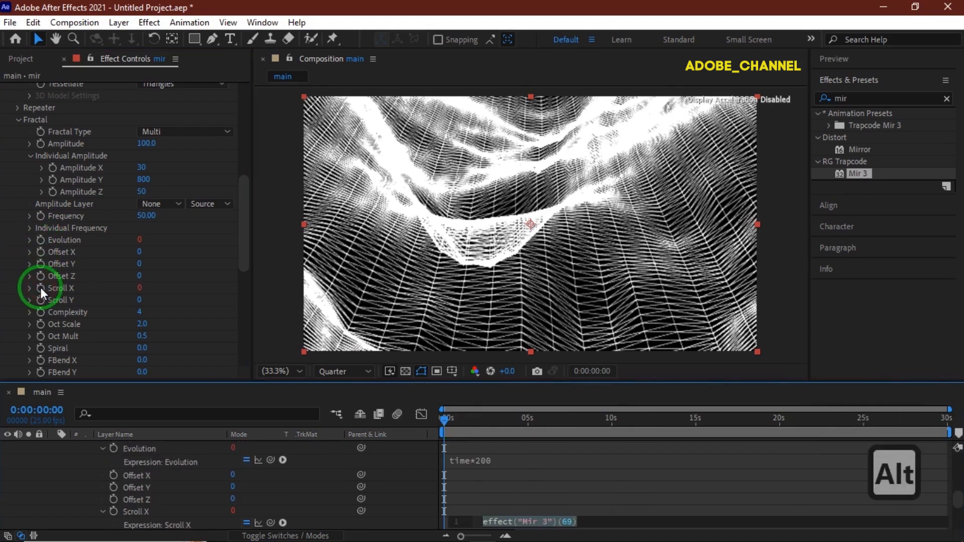
pyautogui.write('time')
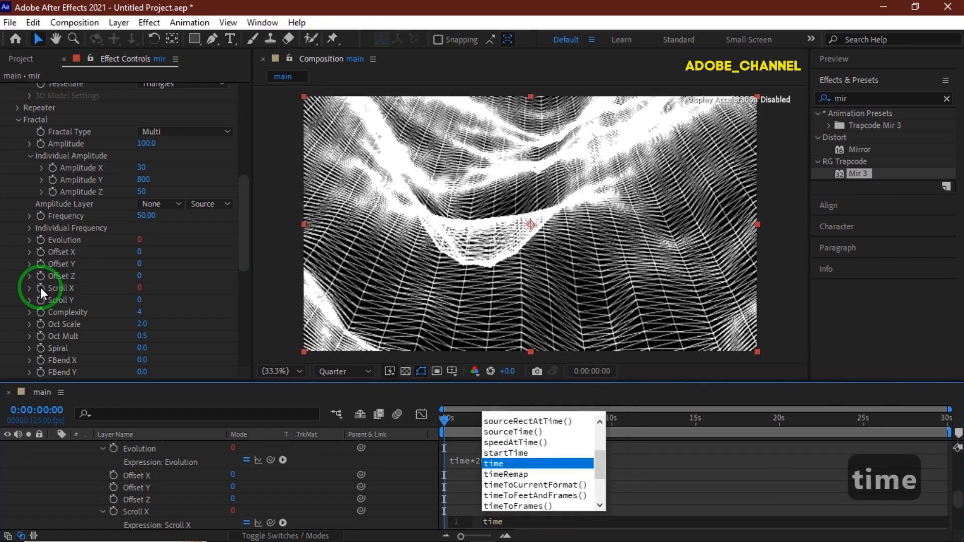
pyautogui.write('*1000')
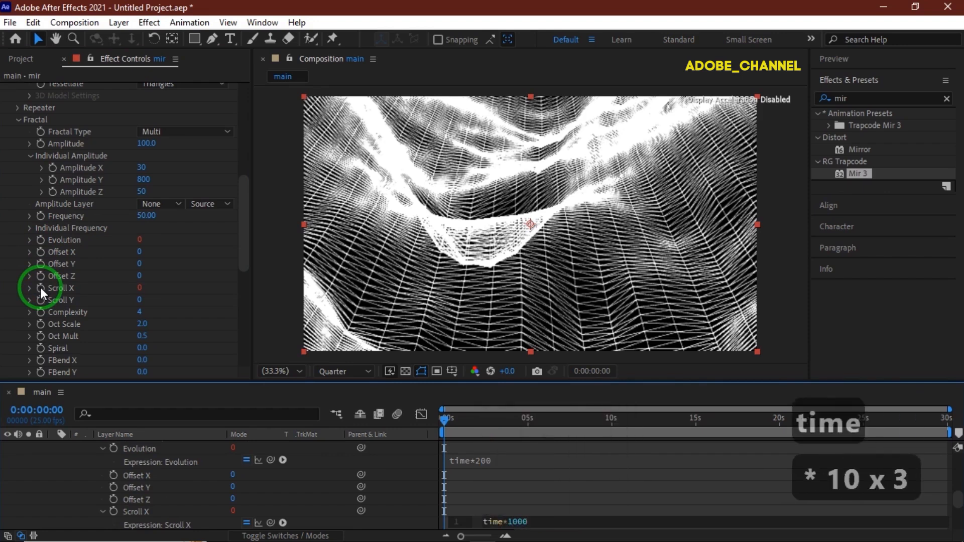
pyautogui.press('Return')
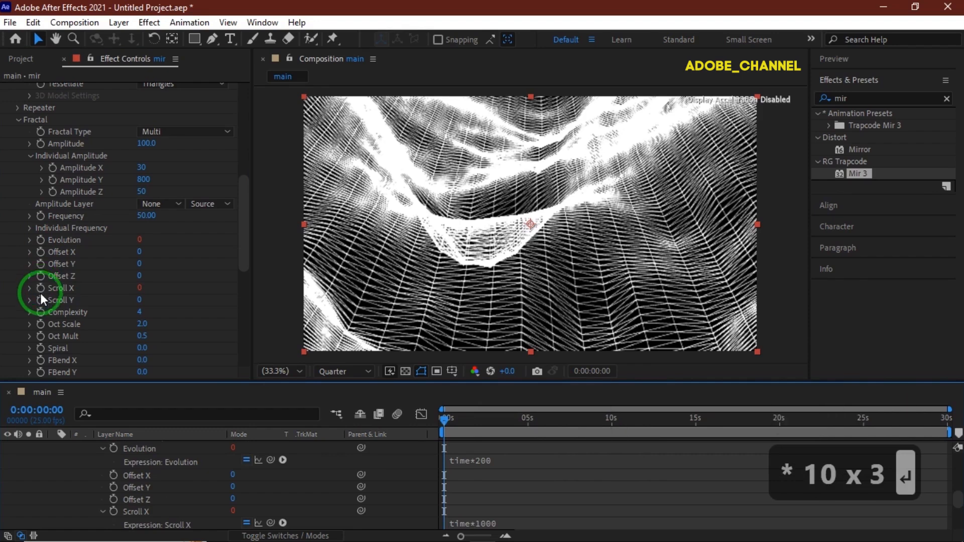
pyautogui.keyDown('alt'); pyautogui.click(40, 301); pyautogui.keyUp('alt')
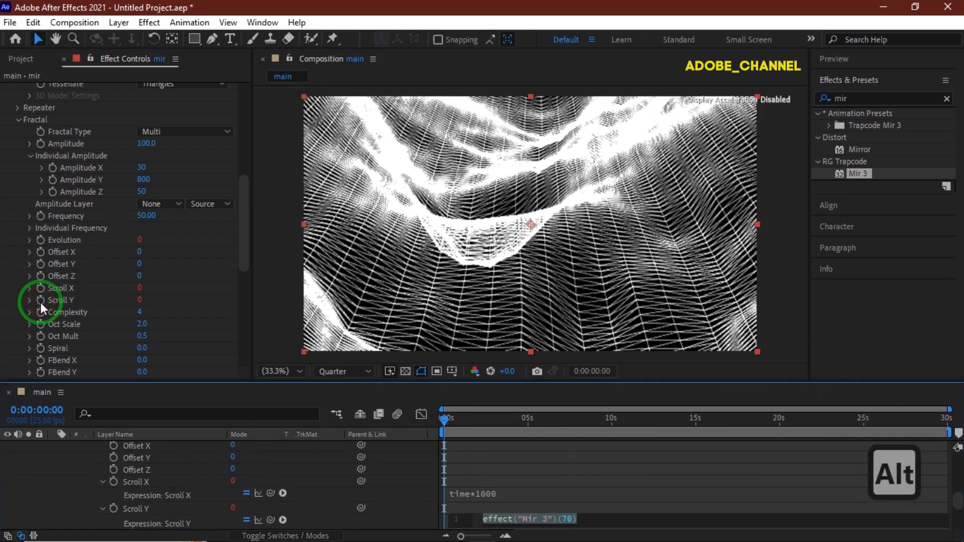
pyautogui.write('time*')
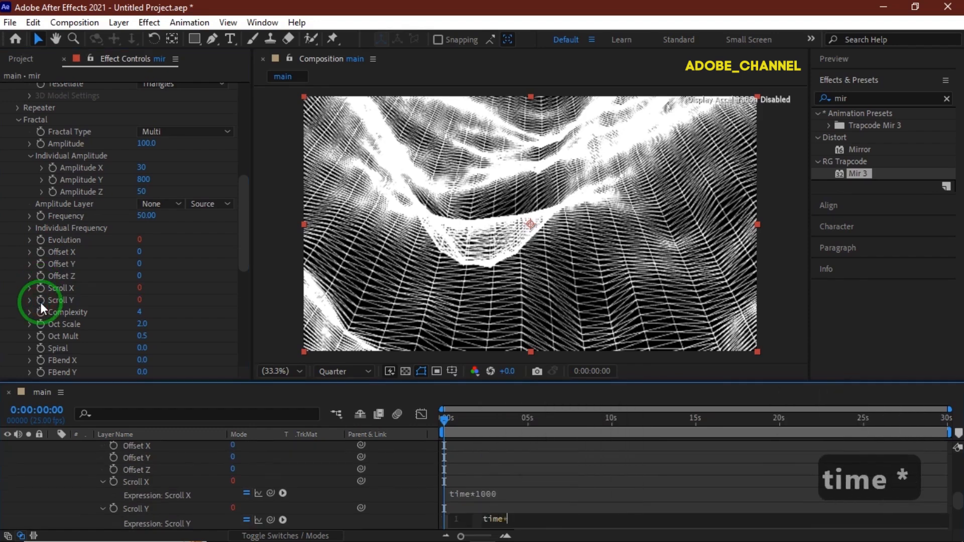
pyautogui.write('1000')
pyautogui.press('Return')
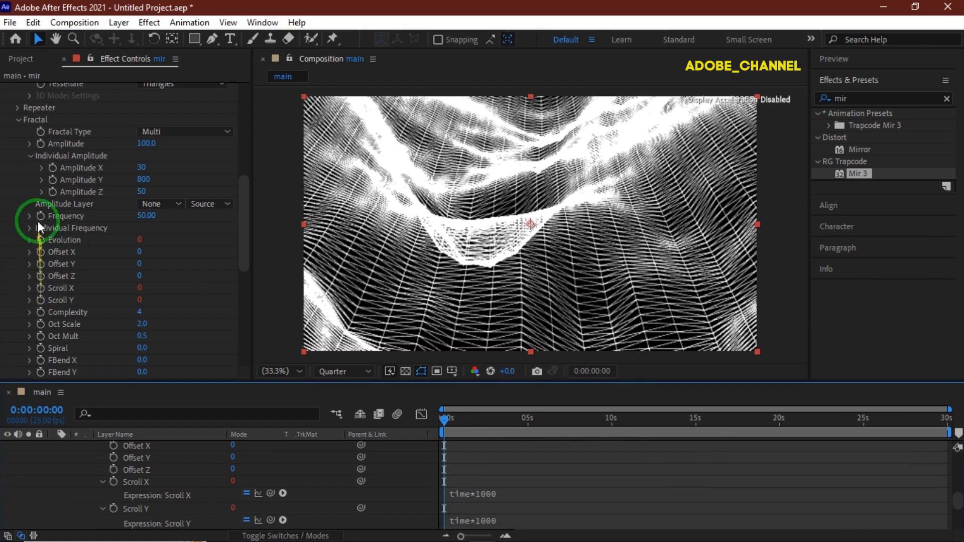
# Step: Set the Mir material's Metal to 100% and Reflectivity to 150%
pyautogui.scroll(-3, 41, 216)
pyautogui.scroll(-2, 40, 216)
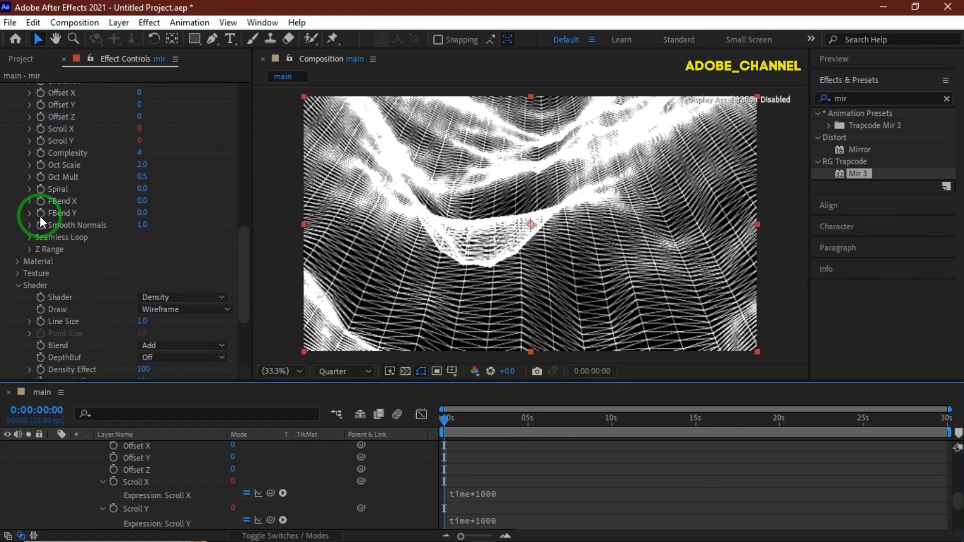
pyautogui.click(17, 262)
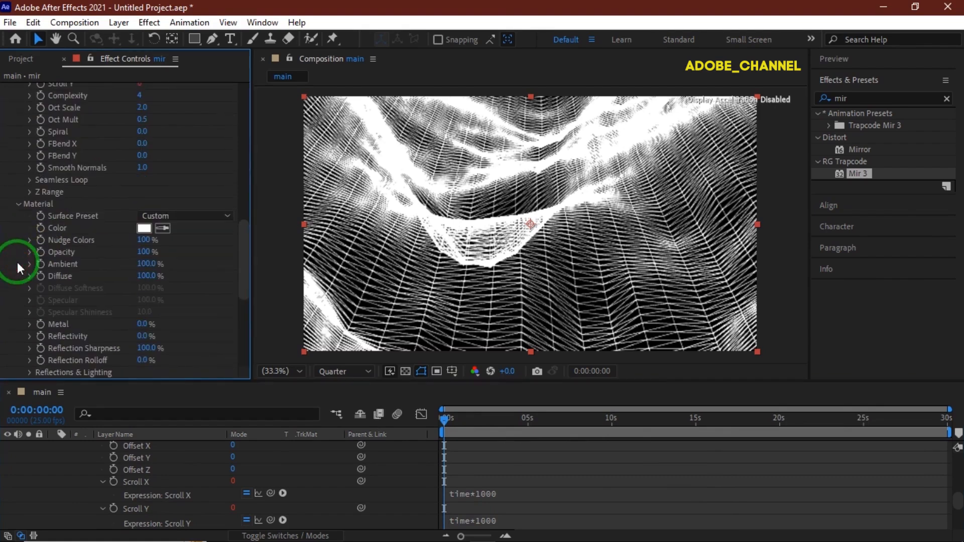
pyautogui.click(141, 325)
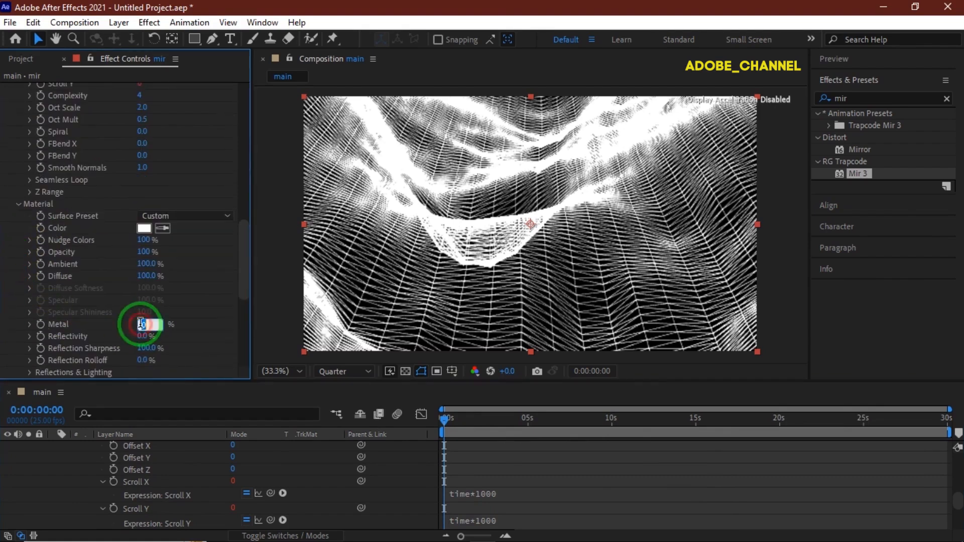
pyautogui.write('100')
pyautogui.press('Return')
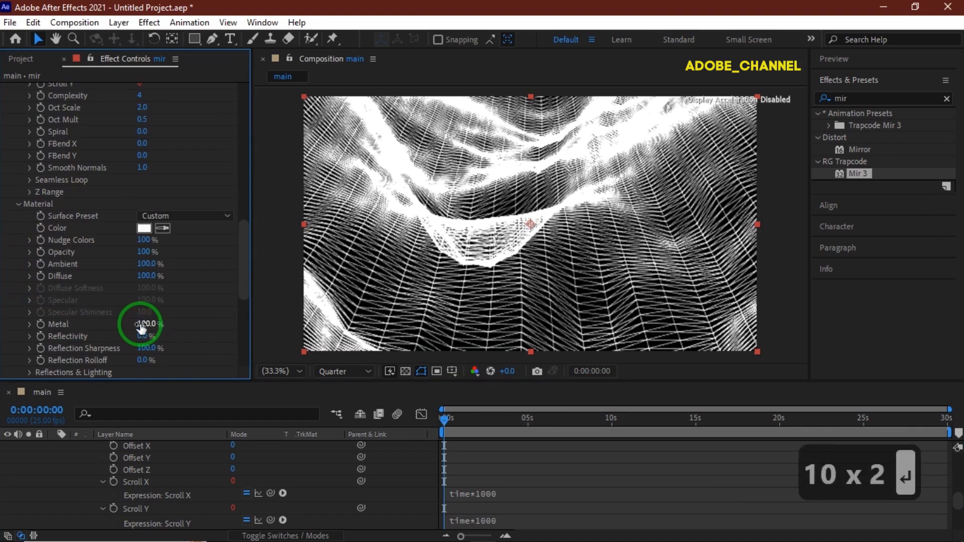
pyautogui.click(143, 337)
pyautogui.write('150')
pyautogui.press('Return')
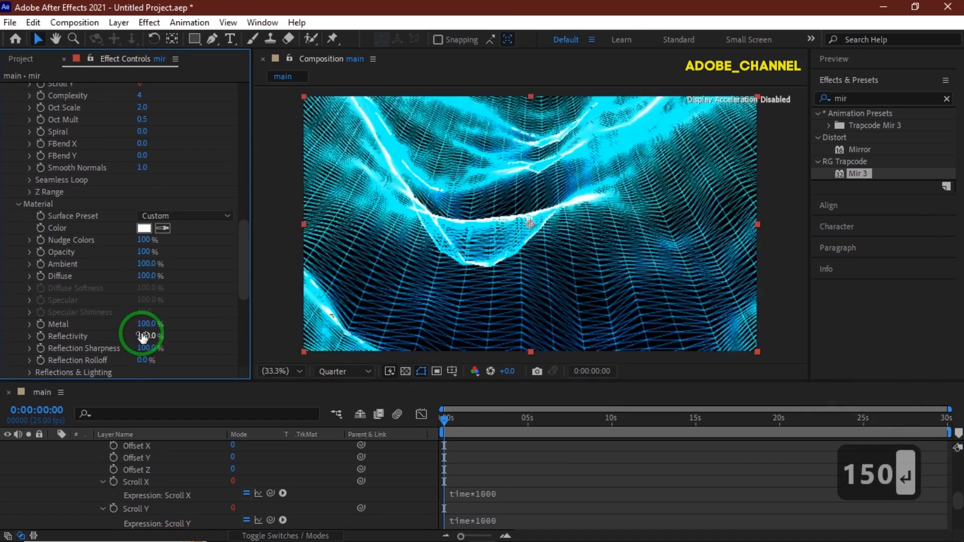
# Step: Change the Mir material's color to EC0F3E
pyautogui.click(146, 228)
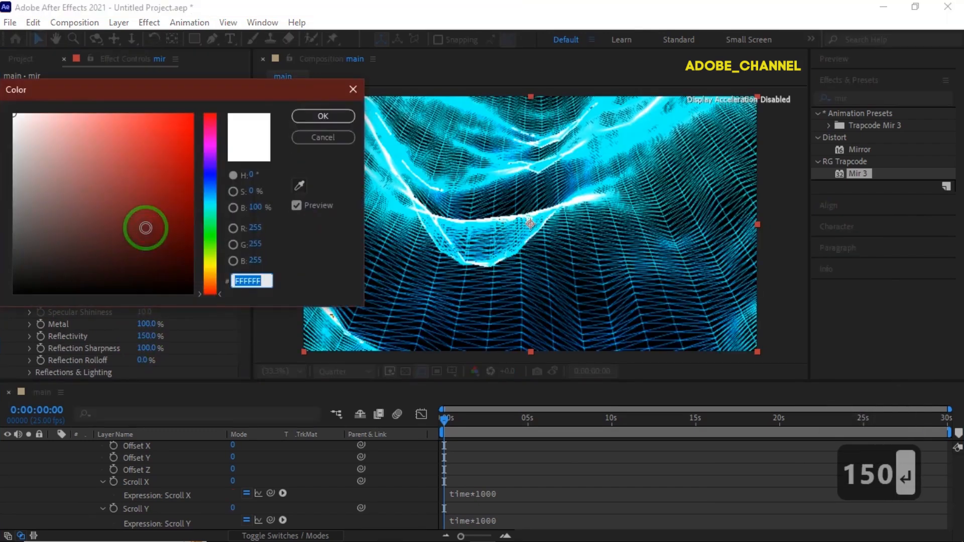
pyautogui.write('ec')
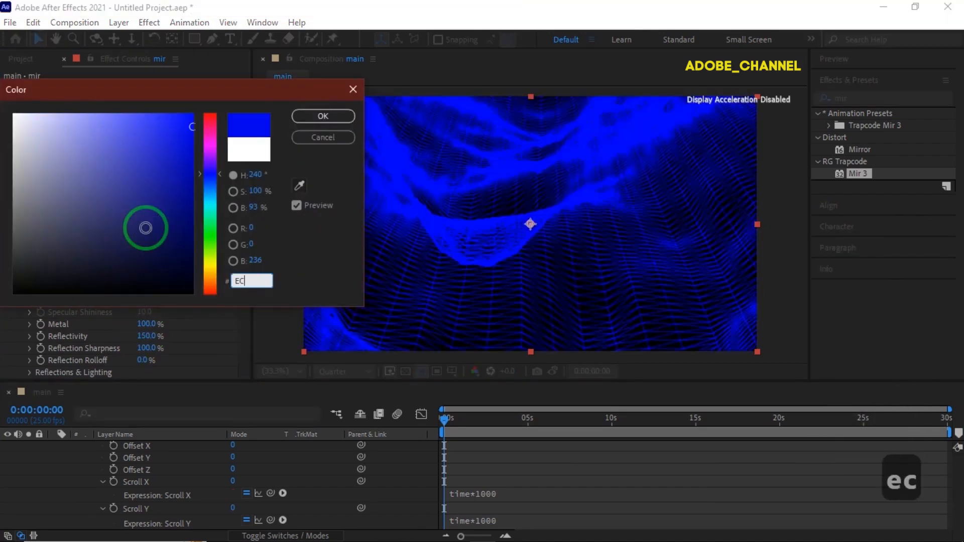
pyautogui.write('0f3')
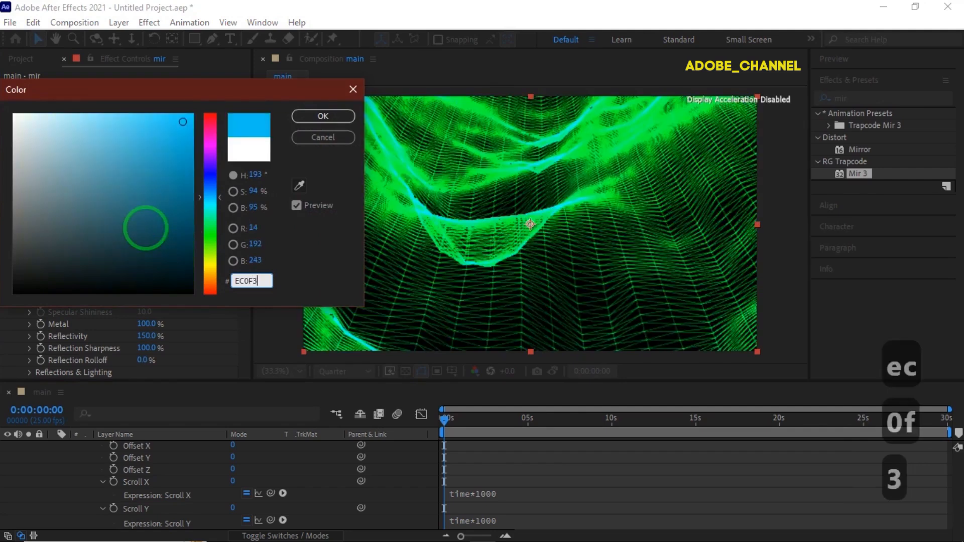
pyautogui.write('e')
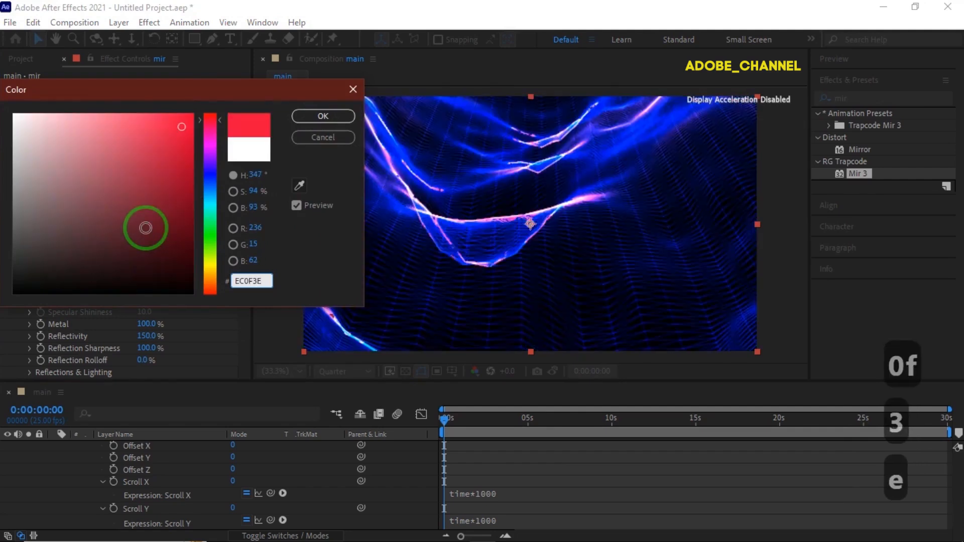
pyautogui.click(331, 117)
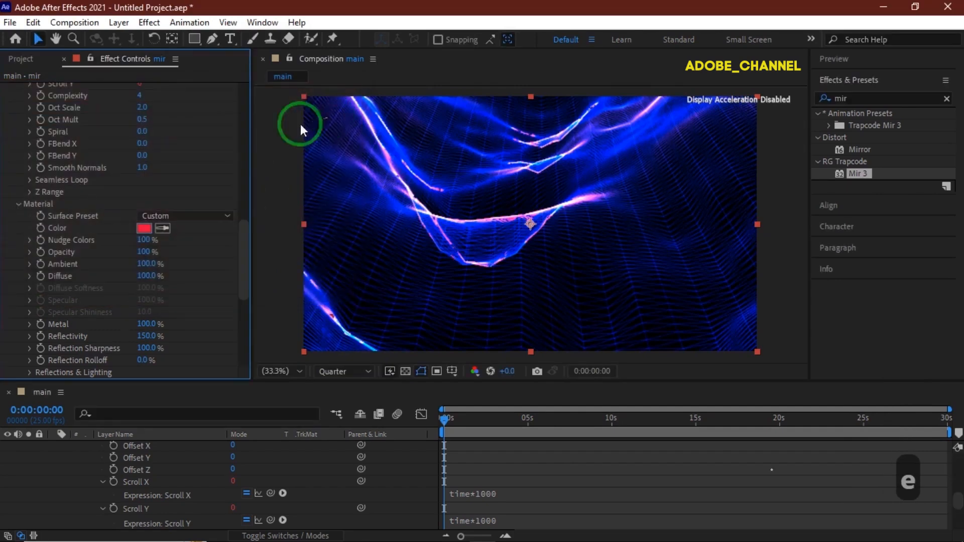
# Step: Set the Depth of Field in Mir's rendering options to Camera Settings
pyautogui.scroll(-10, 28, 337)
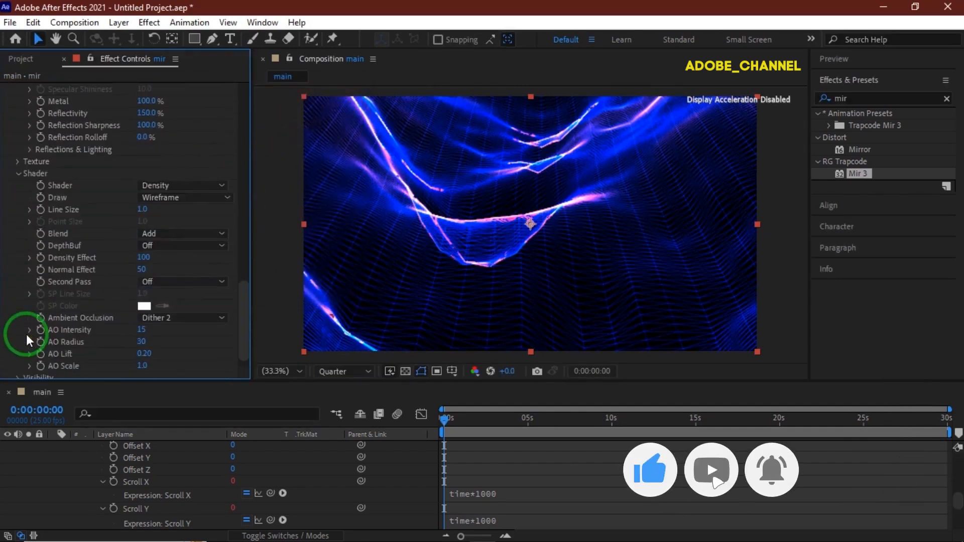
pyautogui.click(18, 372)
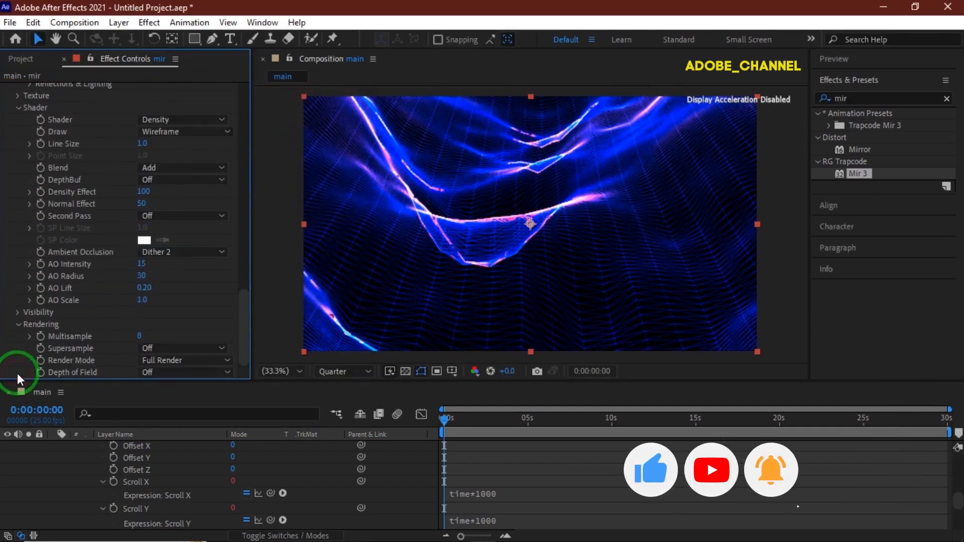
pyautogui.click(137, 373)
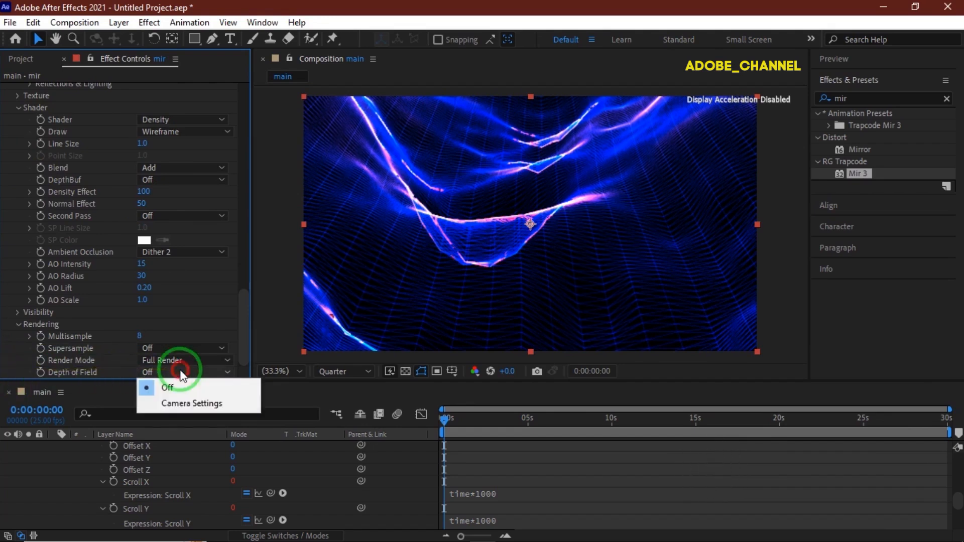
pyautogui.click(182, 403)
# Step: Collapse the mir layer and add a two-node camera with the 50mm preset to the composition
pyautogui.click(64, 450)
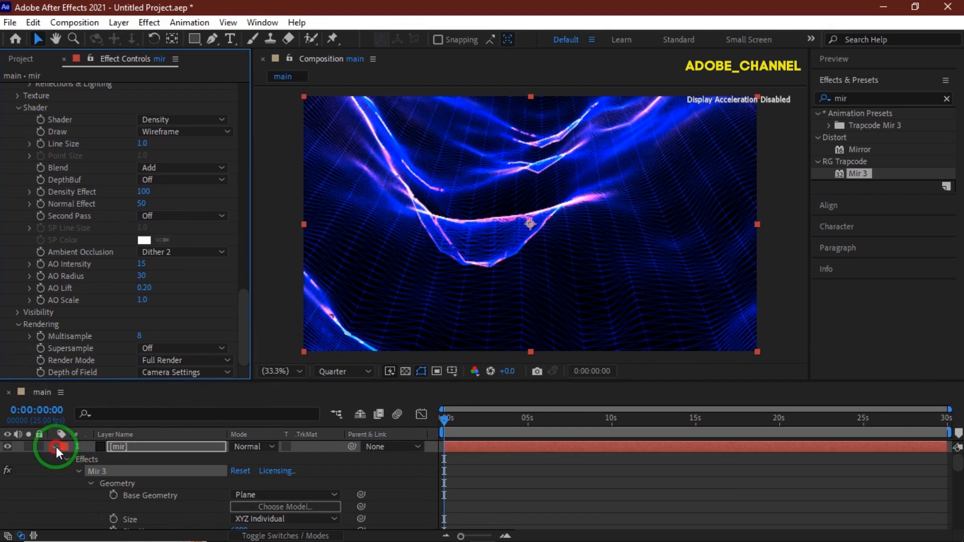
pyautogui.click(55, 446)
pyautogui.rightClick(142, 480)
pyautogui.click(218, 308)
pyautogui.click(361, 377)
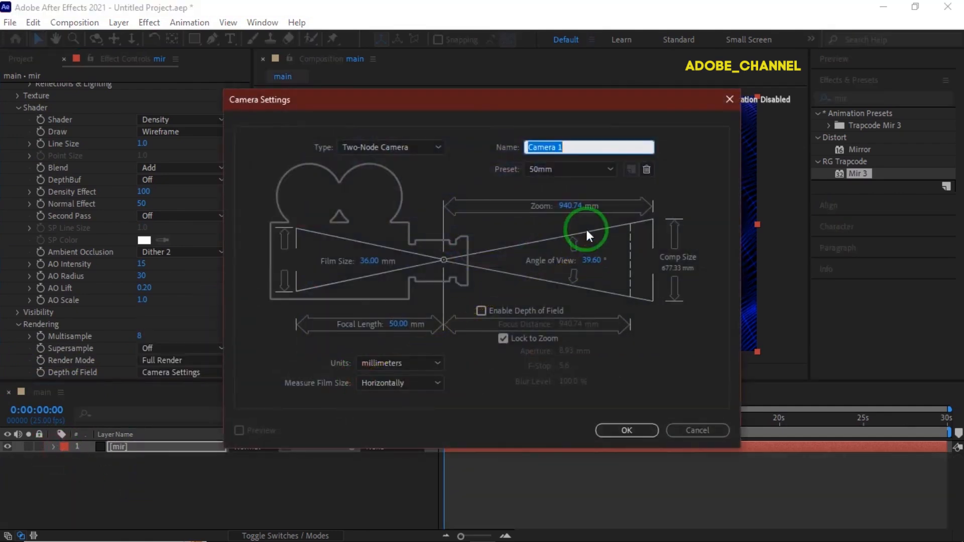
pyautogui.click(625, 431)
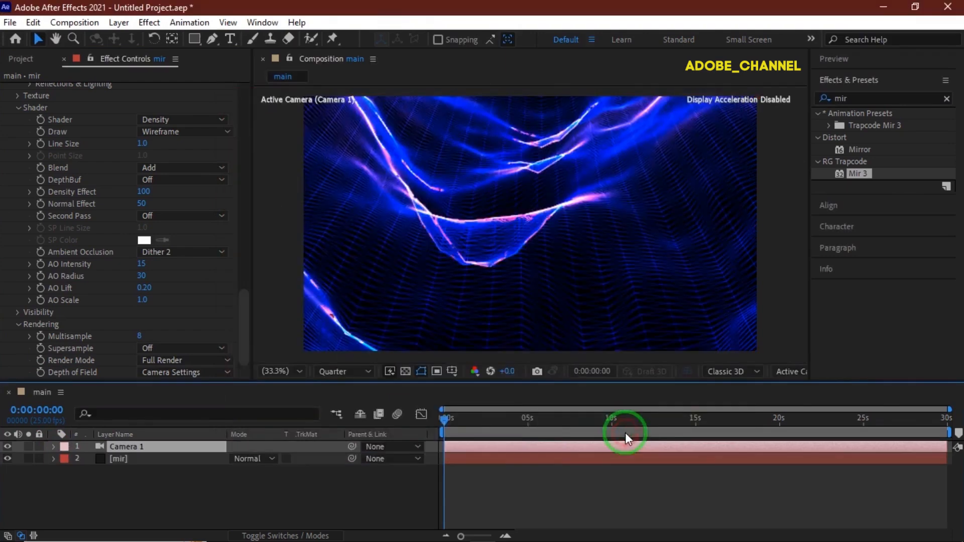
# Step: Set the camera's Zoom to 1500 pixels in its camera options
pyautogui.click(53, 448)
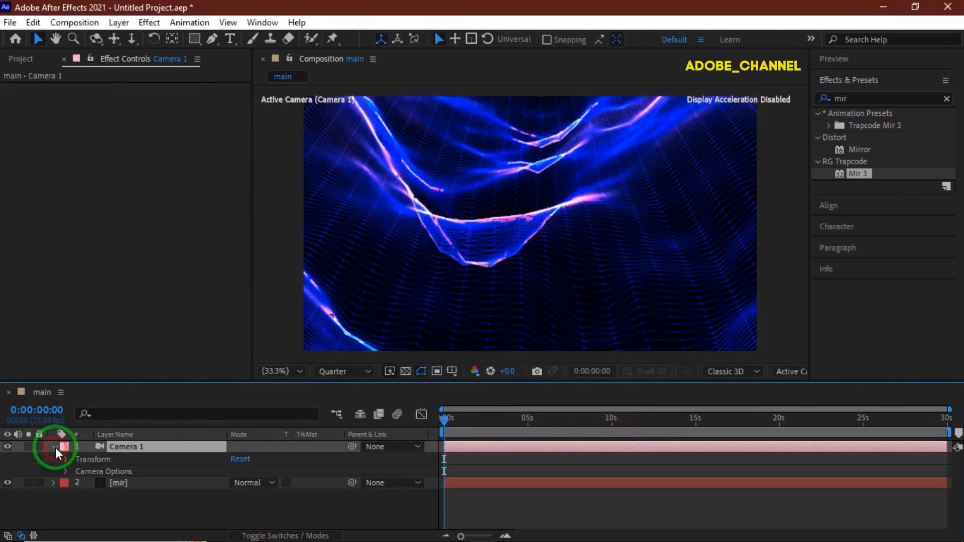
pyautogui.click(66, 470)
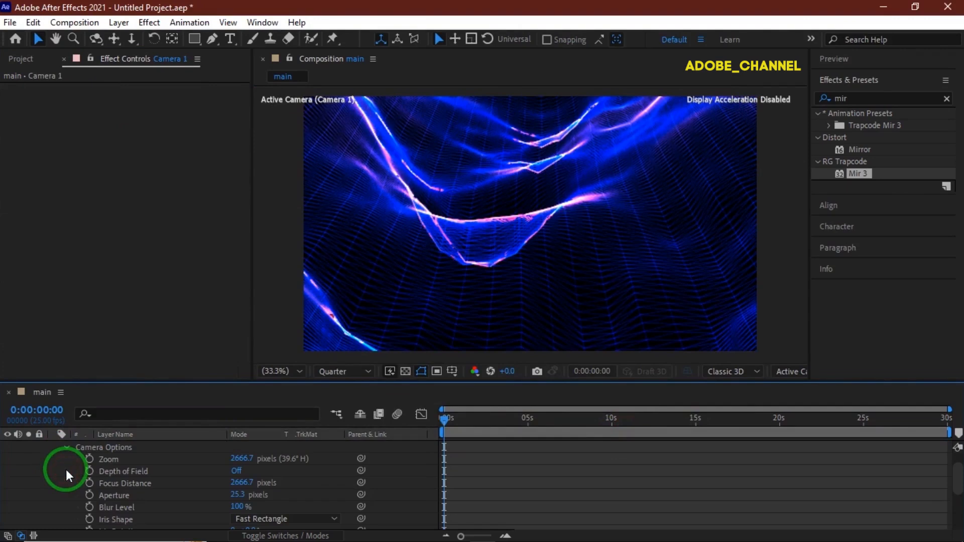
pyautogui.click(234, 458)
pyautogui.write('1500')
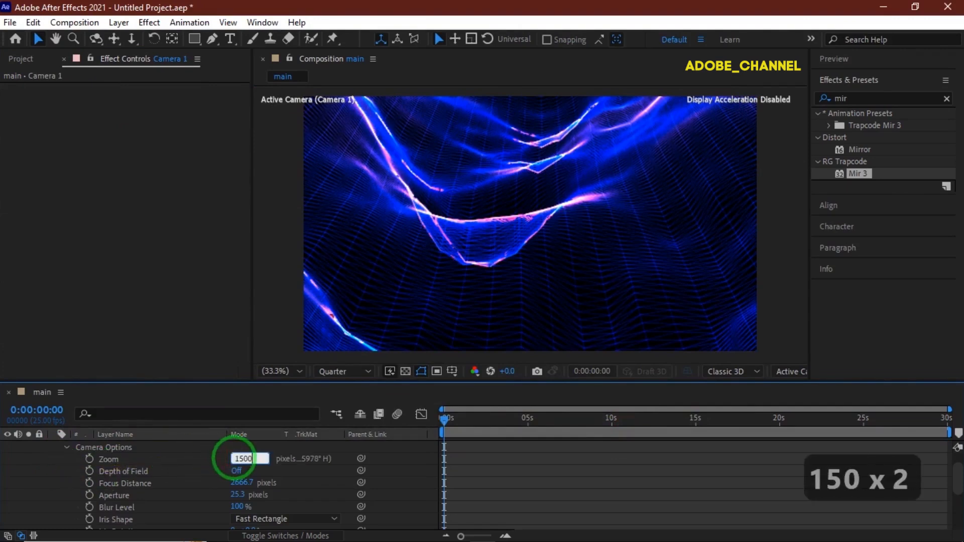
pyautogui.press('Return')
# Step: Set the camera's Aperture to 130 pixels and Blur Level to 300%, and collapse the camera layer
pyautogui.click(238, 495)
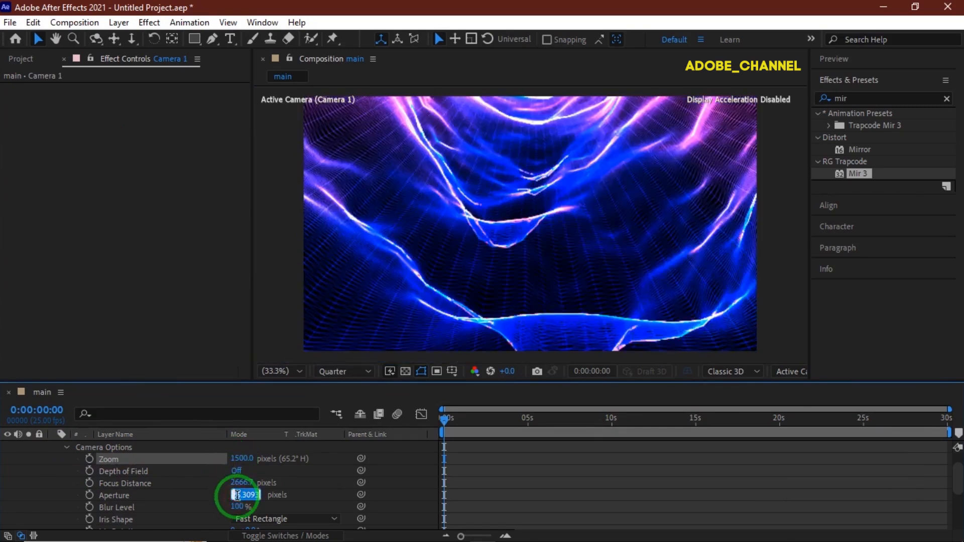
pyautogui.write('130')
pyautogui.press('Return')
pyautogui.click(239, 508)
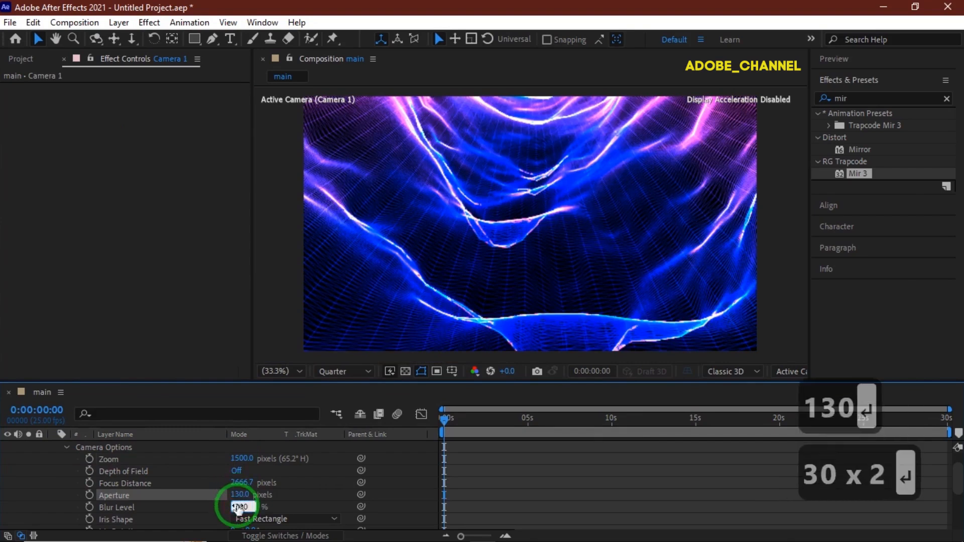
pyautogui.write('300')
pyautogui.press('Return')
pyautogui.scroll(1, 93, 480)
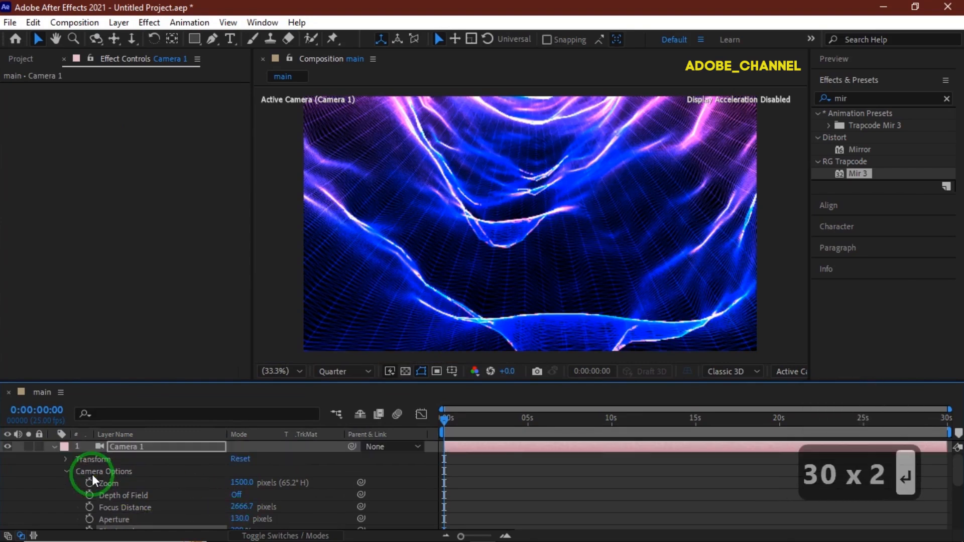
pyautogui.click(55, 447)
# Step: Find the Stylize Glow effect and apply it to the mir layer
pyautogui.click(144, 458)
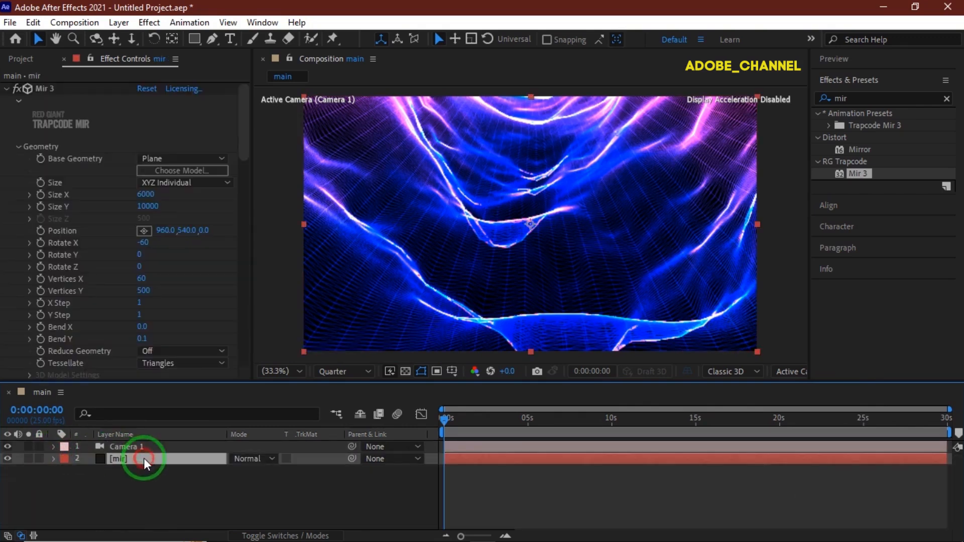
pyautogui.moveTo(854, 99); pyautogui.dragTo(810, 105)
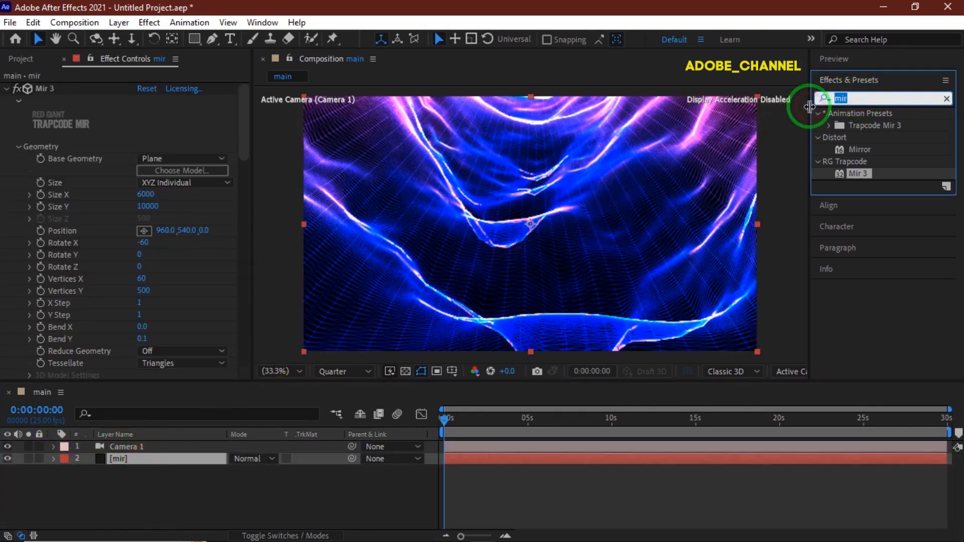
pyautogui.write('glow')
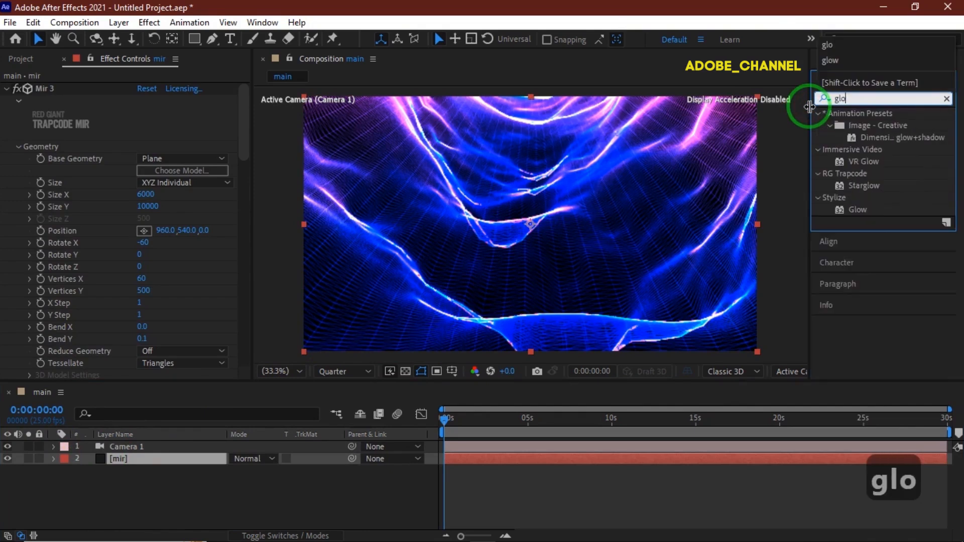
pyautogui.doubleClick(856, 209)
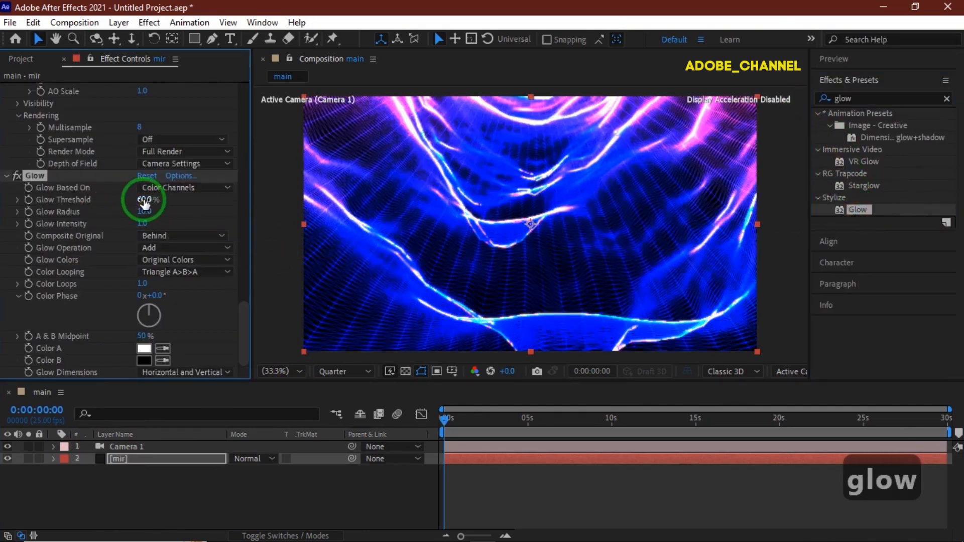
# Step: Set the mir layer's Glow Threshold to 100%, Glow Radius to 25 and Glow Intensity to 0.7
pyautogui.click(145, 201)
pyautogui.write('100')
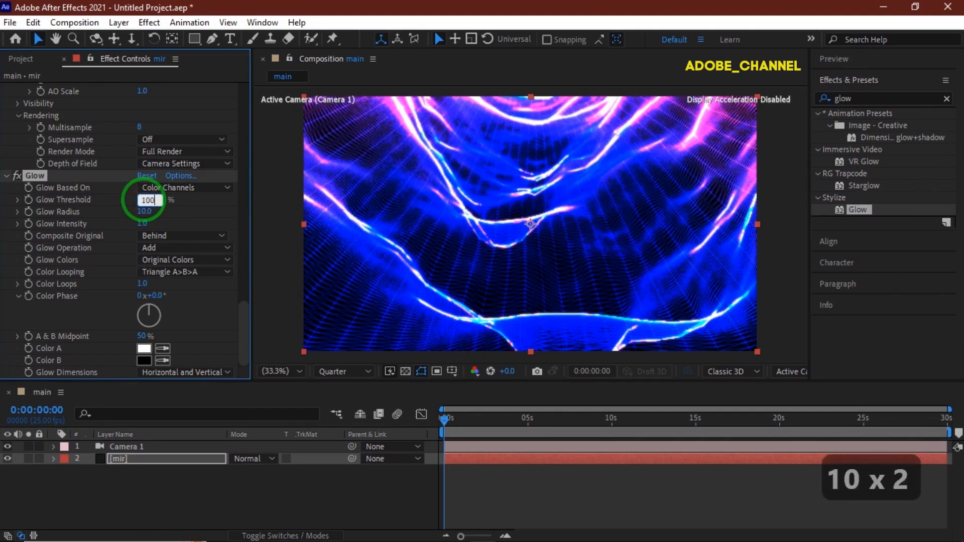
pyautogui.press('Return')
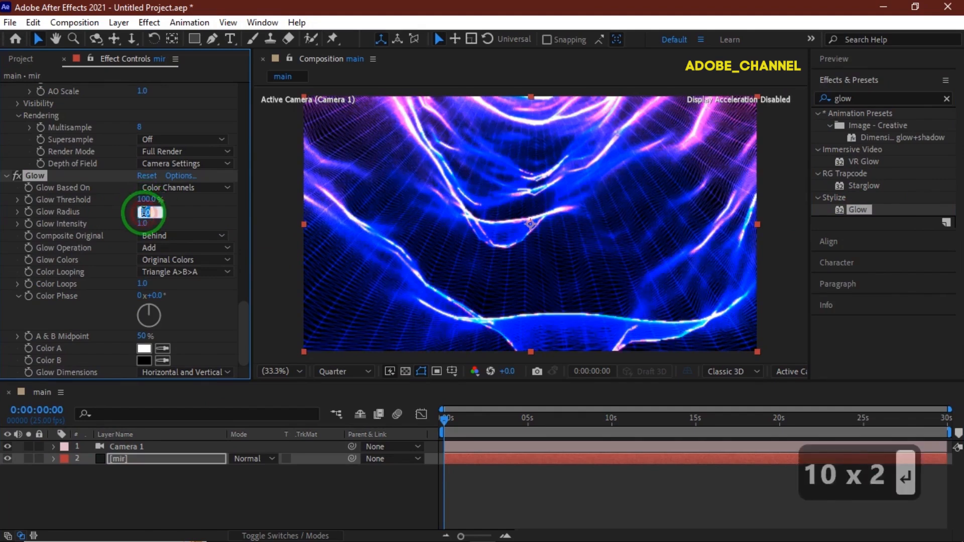
pyautogui.write('25')
pyautogui.press('Return')
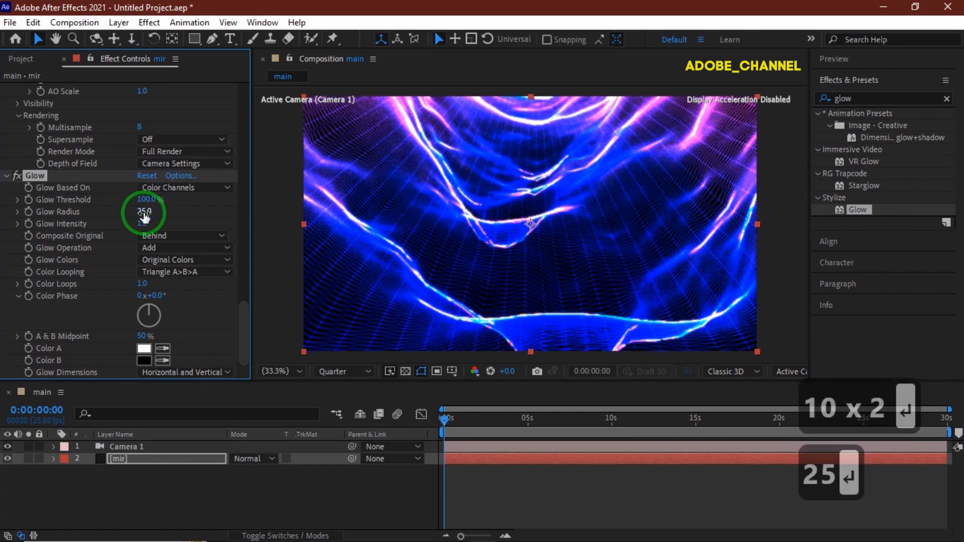
pyautogui.click(143, 225)
pyautogui.write('.7')
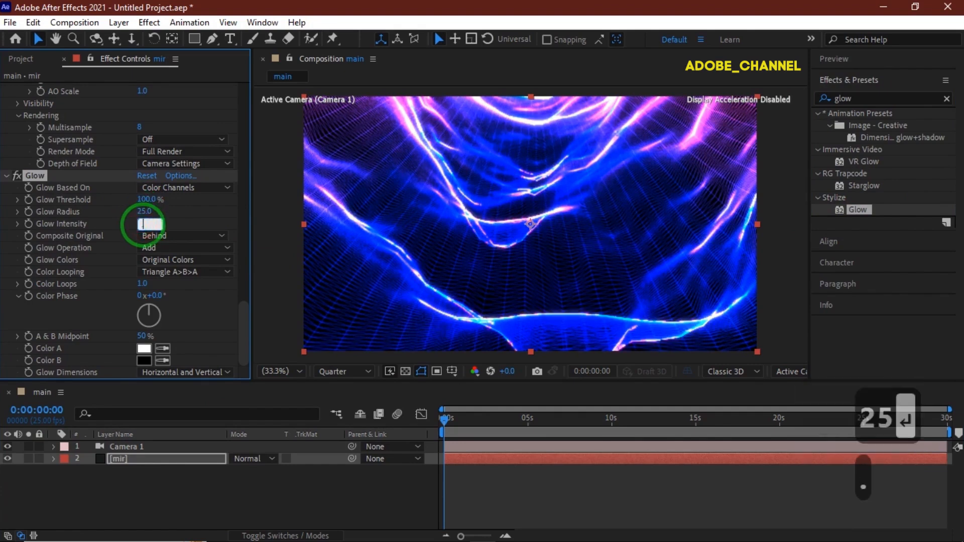
pyautogui.press('Return')
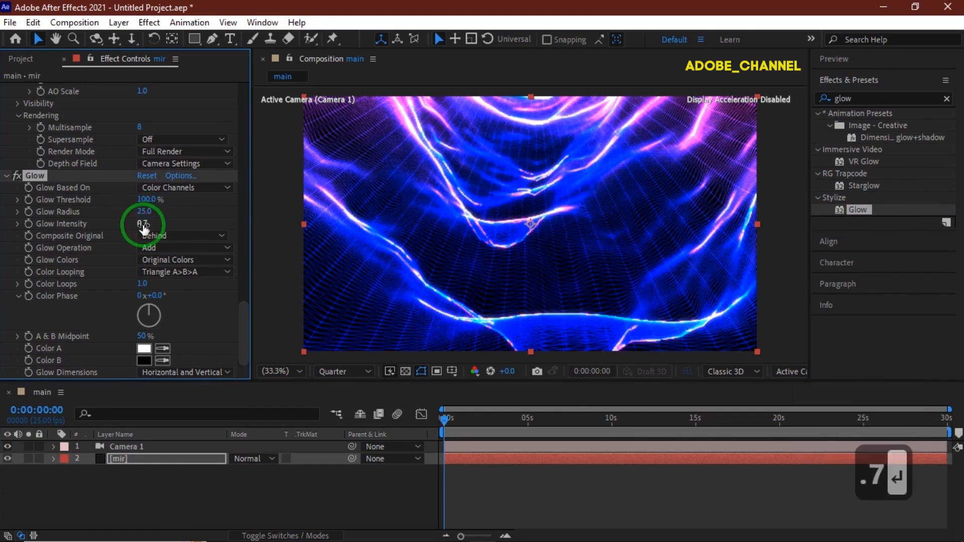
# Step: Create a new 1920 x 1080 solid layer named bg in the main composition
pyautogui.rightClick(155, 485)
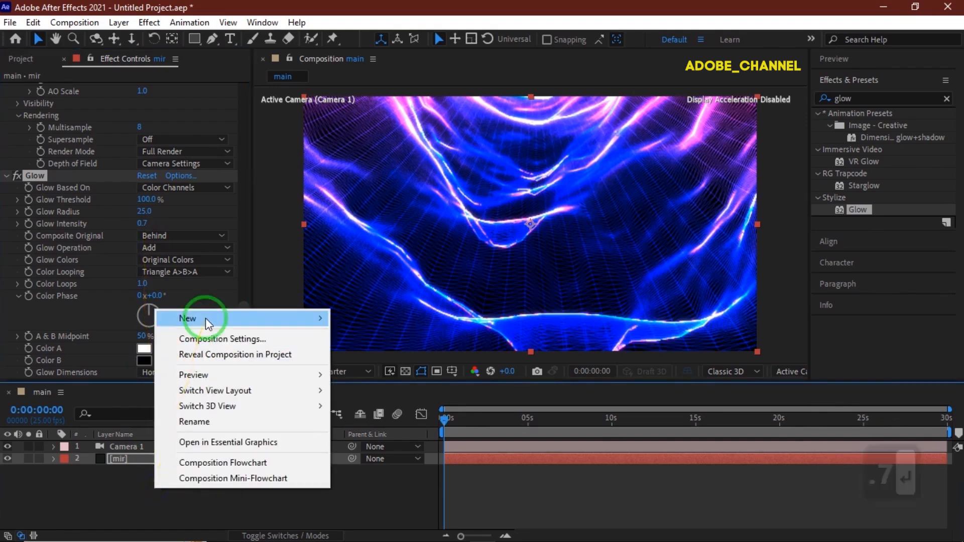
pyautogui.moveTo(206, 318)
pyautogui.click(360, 353)
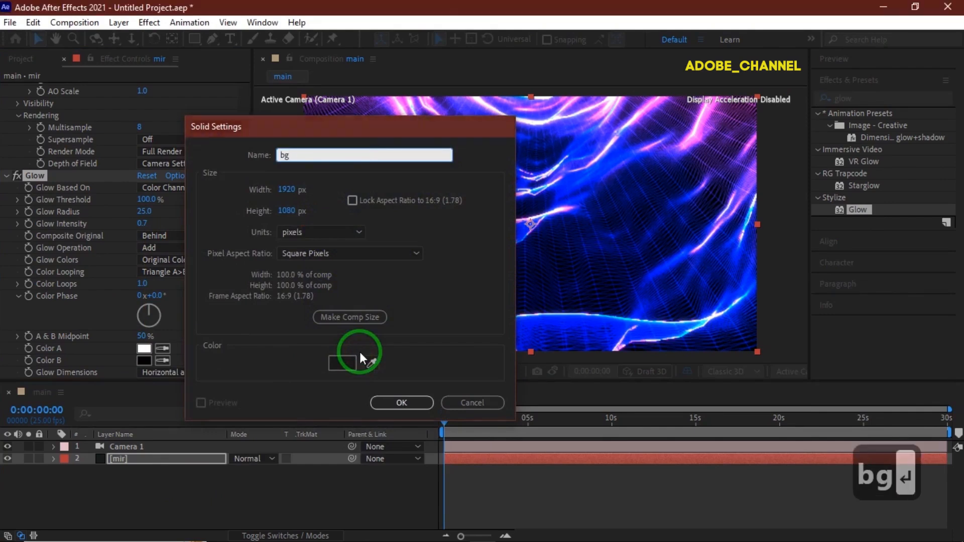
pyautogui.press('Return')
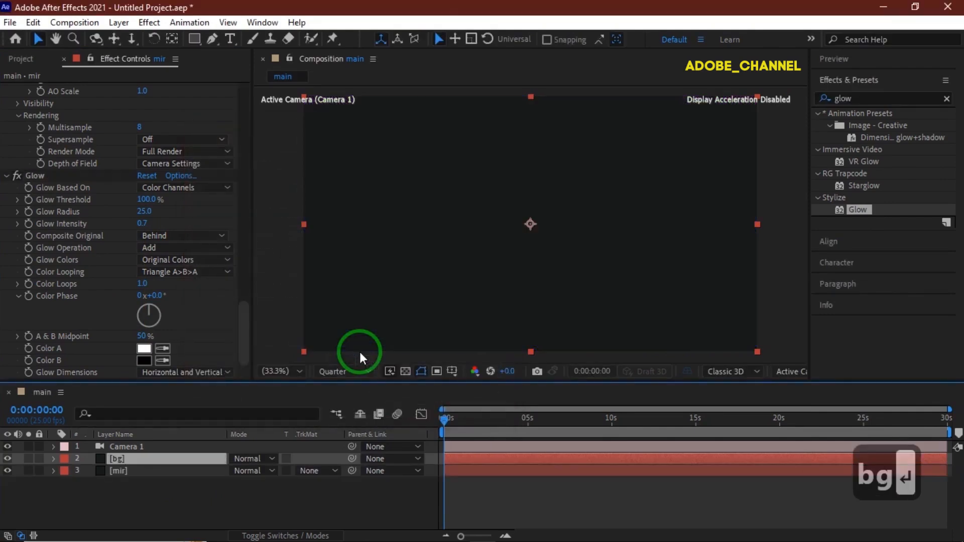
# Step: Apply the Gradient Ramp effect to the bg layer and set its Start of Ramp to 960, 390
pyautogui.click(872, 98)
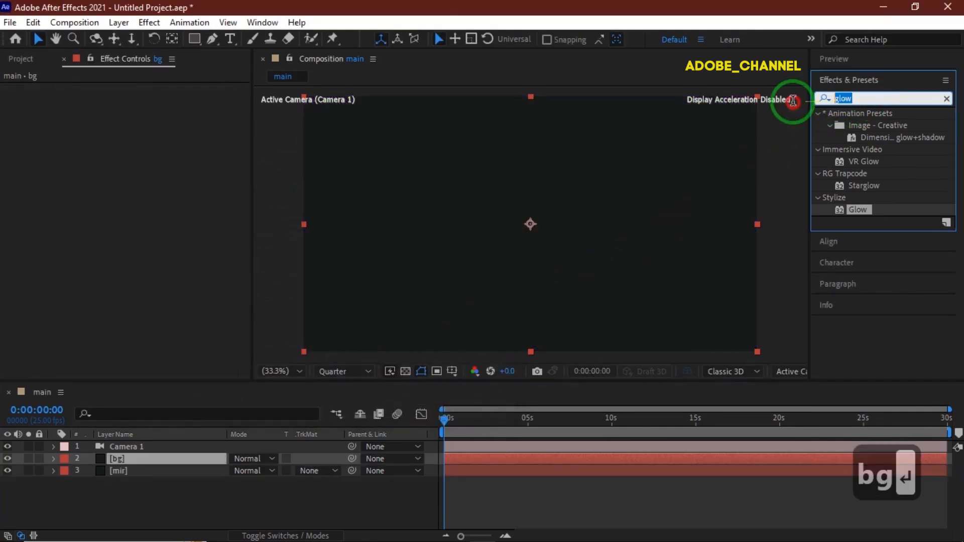
pyautogui.write('r')
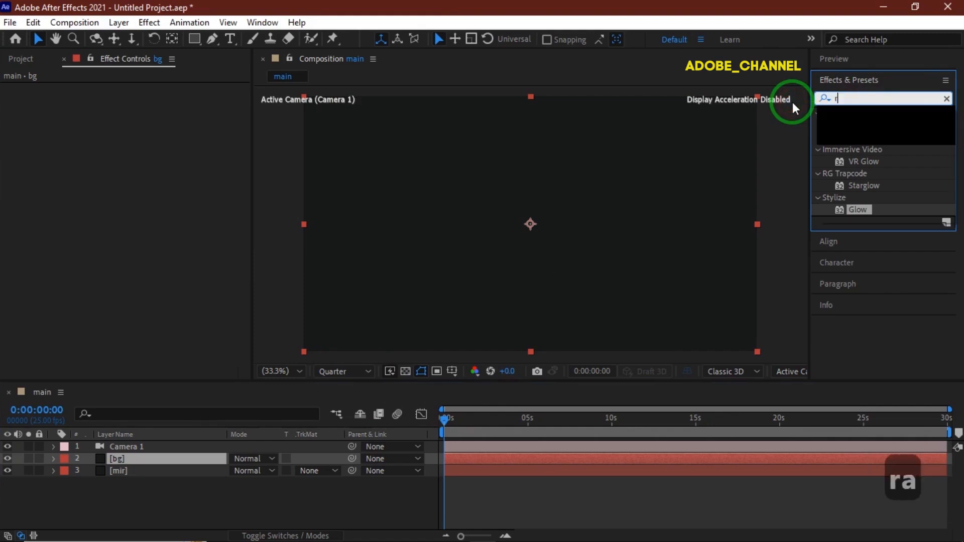
pyautogui.write('amp')
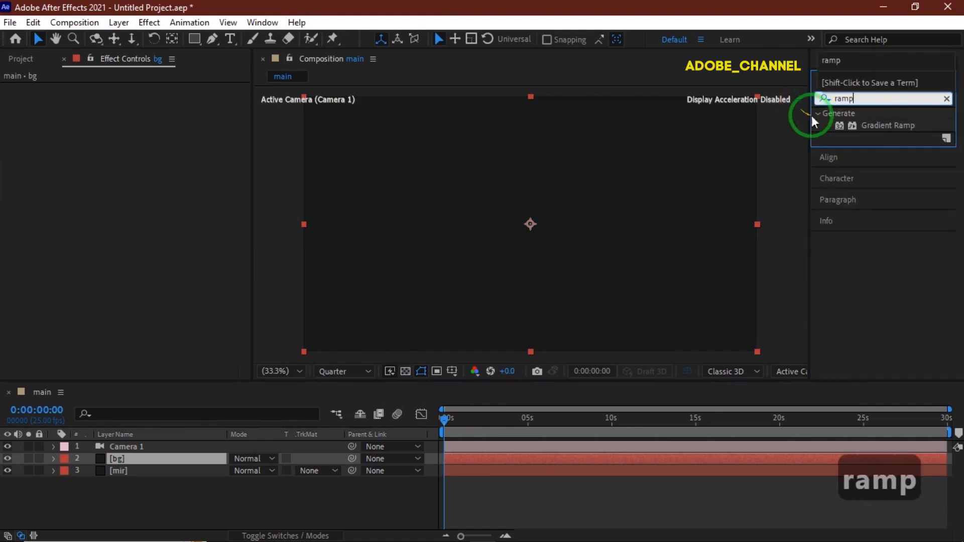
pyautogui.doubleClick(872, 124)
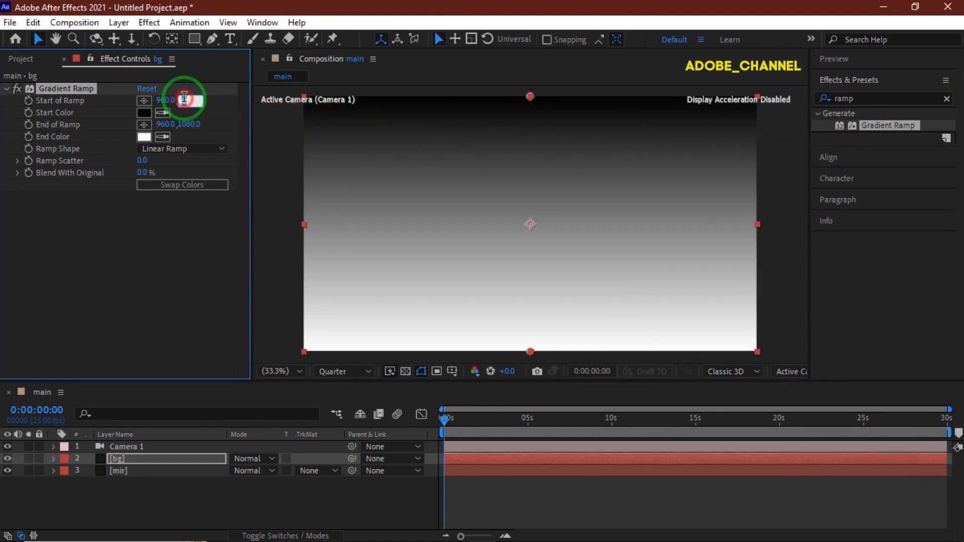
pyautogui.press('Return')
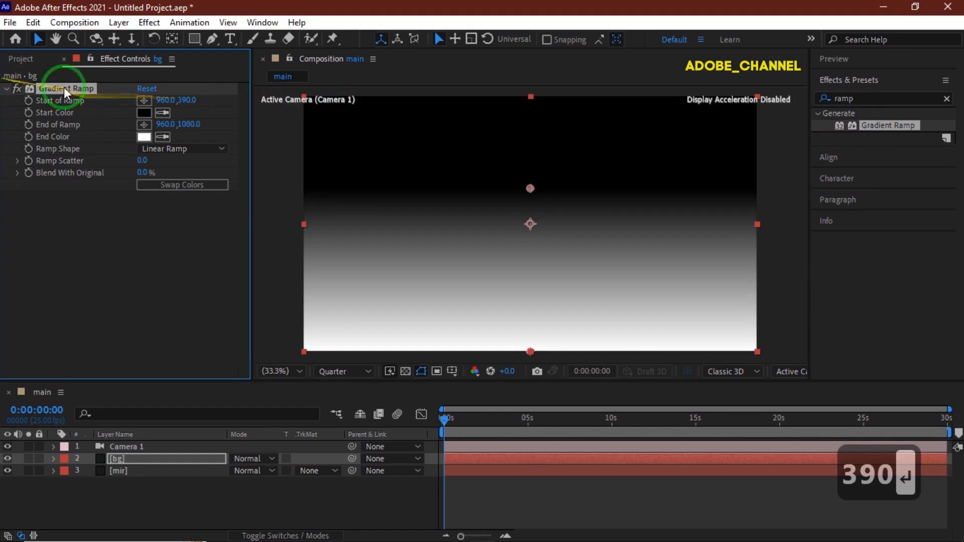
# Step: Change the Gradient Ramp's Start Color to 50F026
pyautogui.click(144, 113)
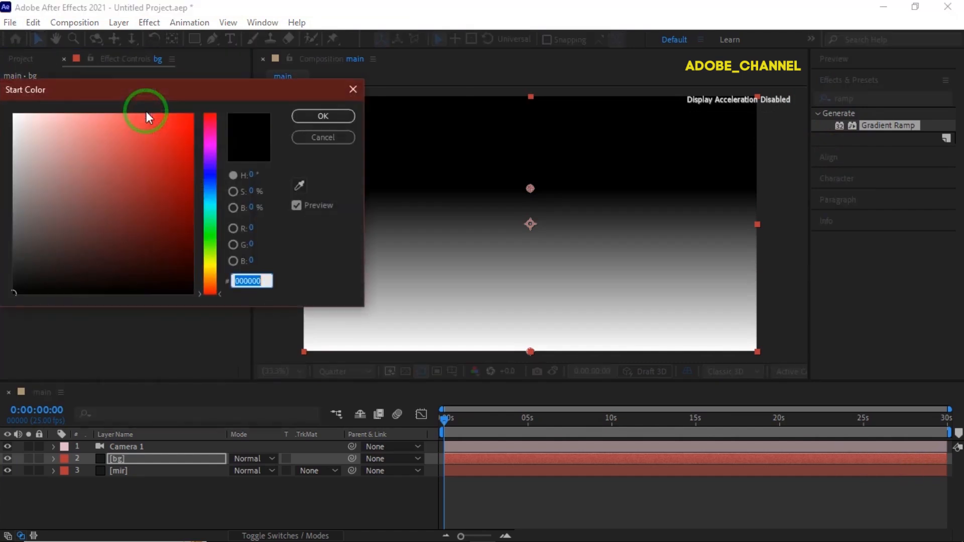
pyautogui.write('50')
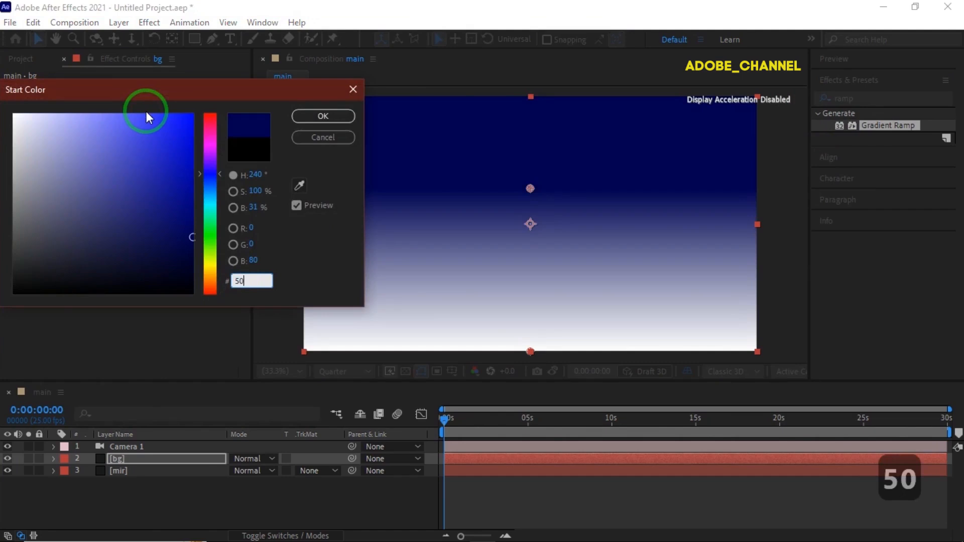
pyautogui.write('F026')
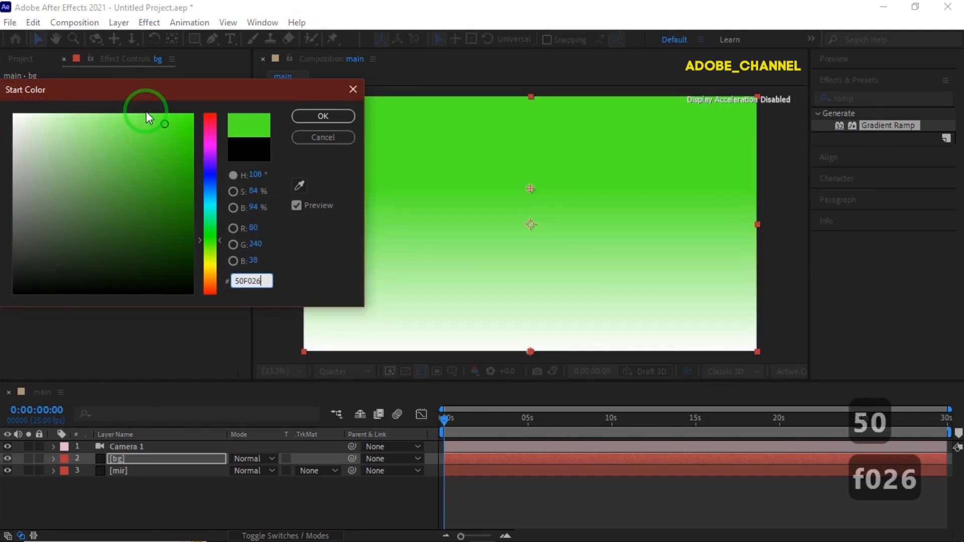
pyautogui.press('Return')
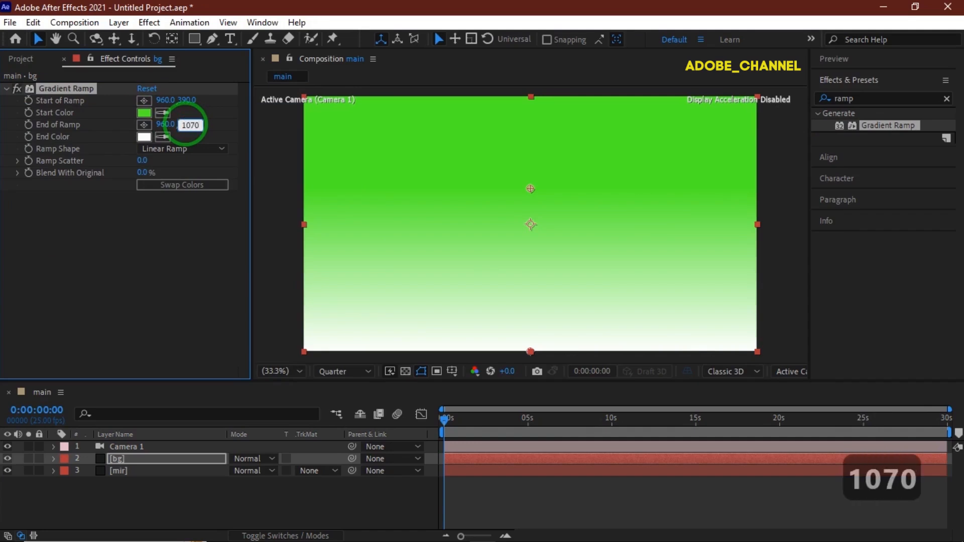
# Step: Set the Gradient Ramp's End of Ramp to 960, 1070 and its End Color to 590511
pyautogui.click(187, 124)
pyautogui.write('1070')
pyautogui.press('Return')
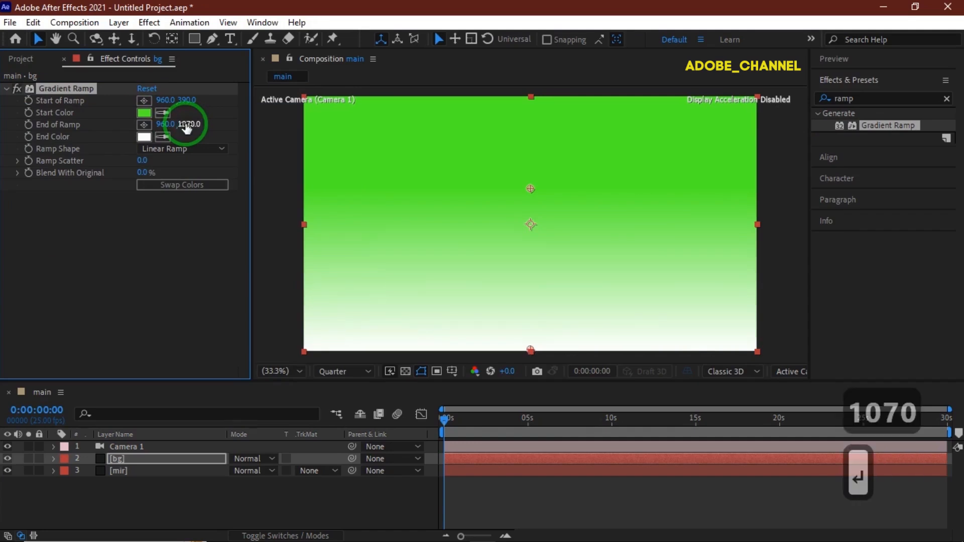
pyautogui.click(142, 138)
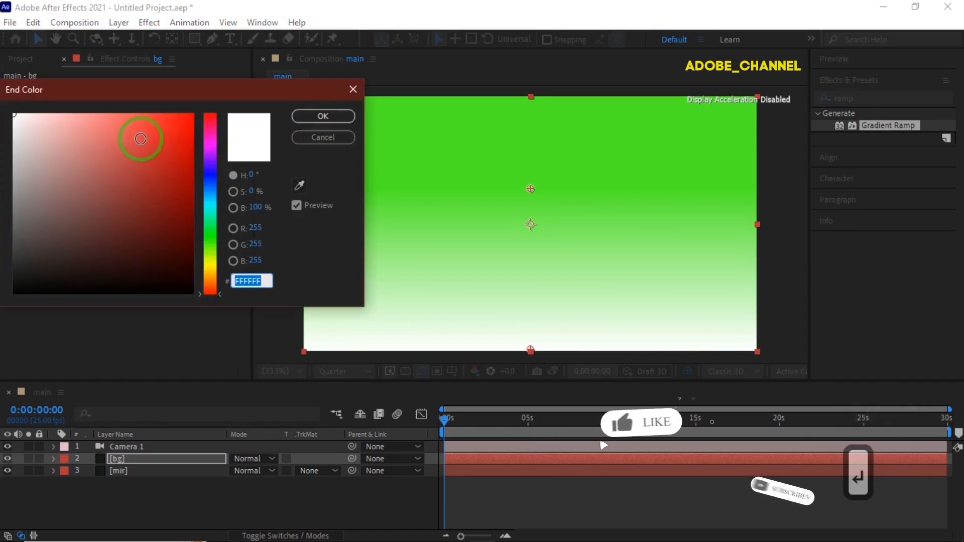
pyautogui.write('590511')
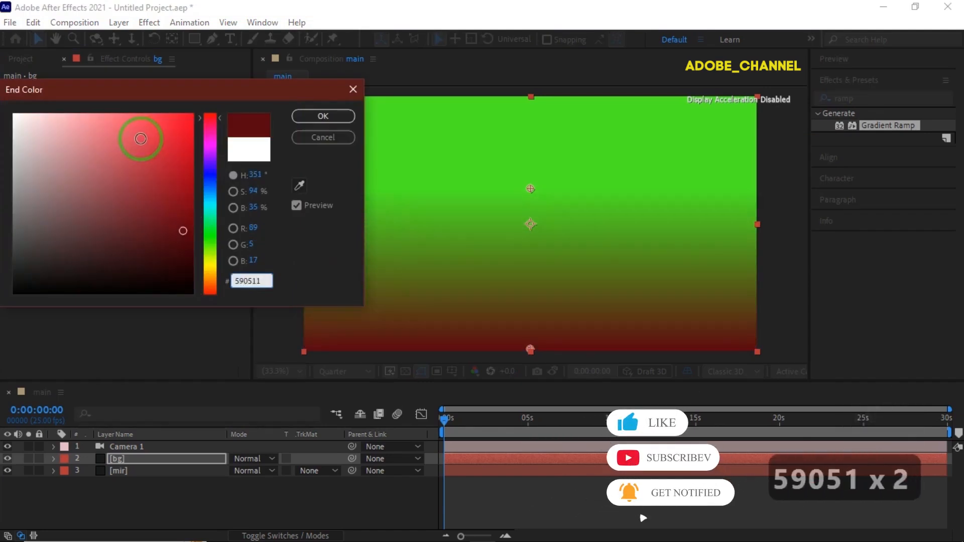
pyautogui.press('Return')
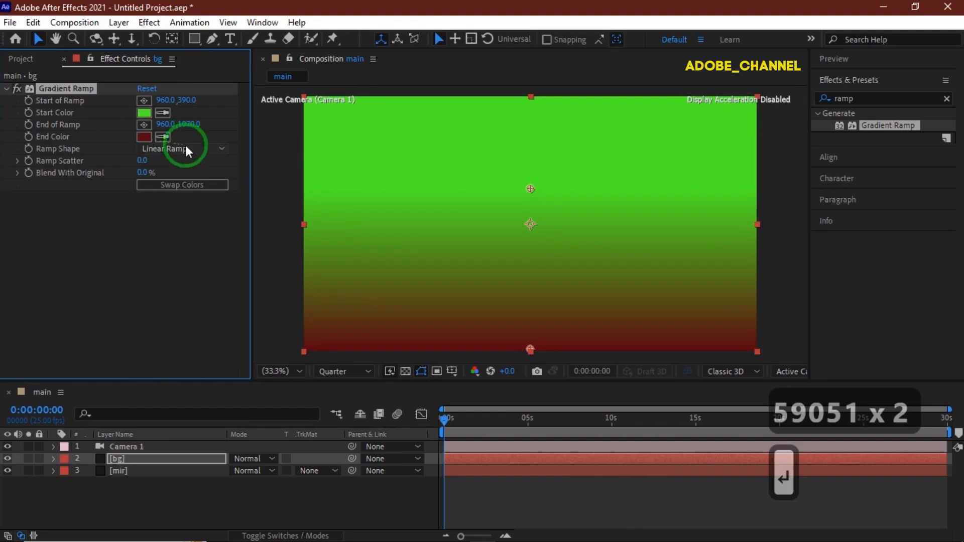
# Step: Change the Ramp Shape to Radial Ramp and move the bg layer below the mir layer
pyautogui.click(224, 149)
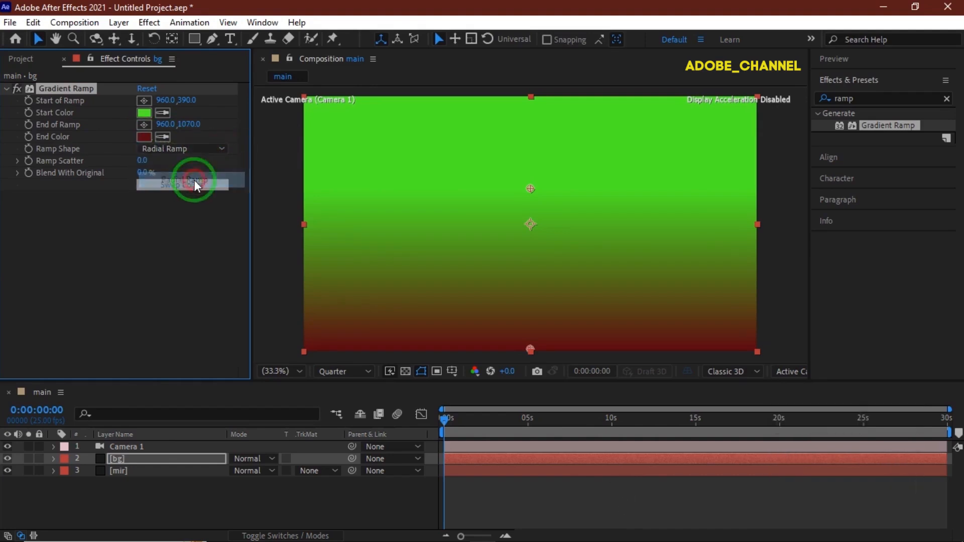
pyautogui.moveTo(136, 458); pyautogui.dragTo(137, 480)
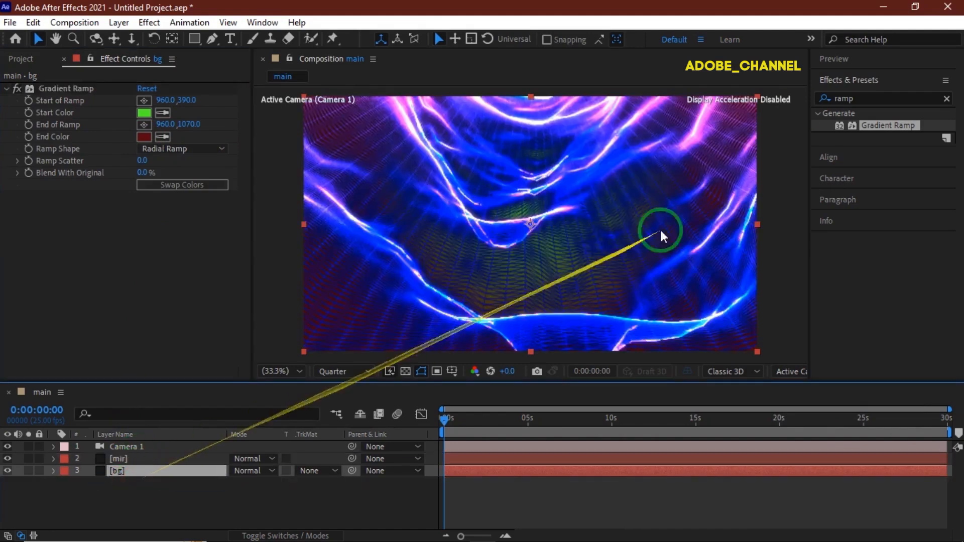
# Step: Play a preview of the finished composition from the start and stop it near the end
pyautogui.click(878, 58)
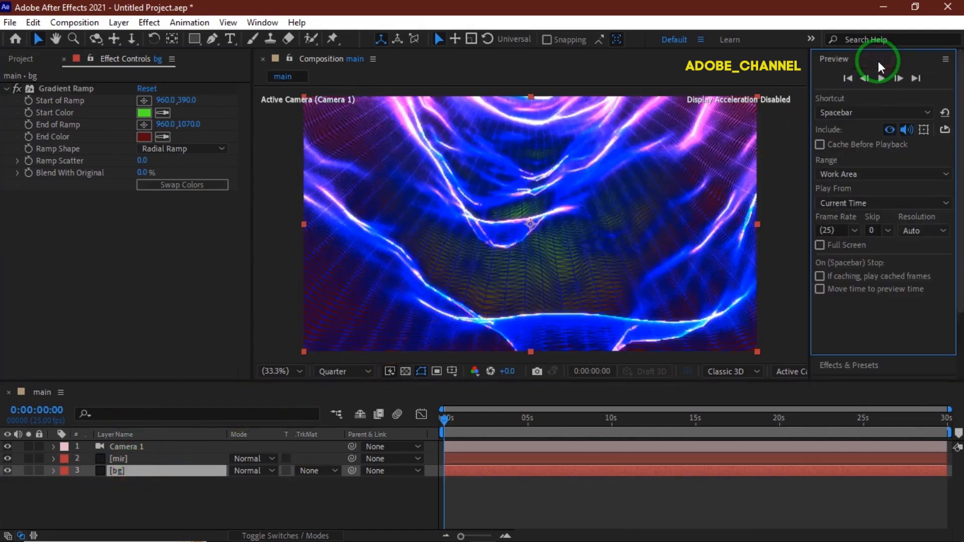
pyautogui.click(881, 78)
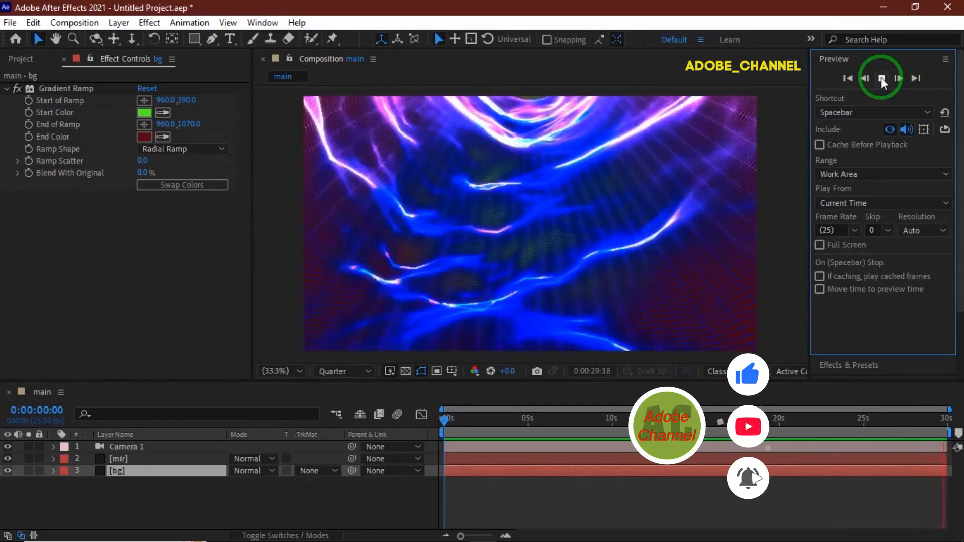
pyautogui.click(882, 79)
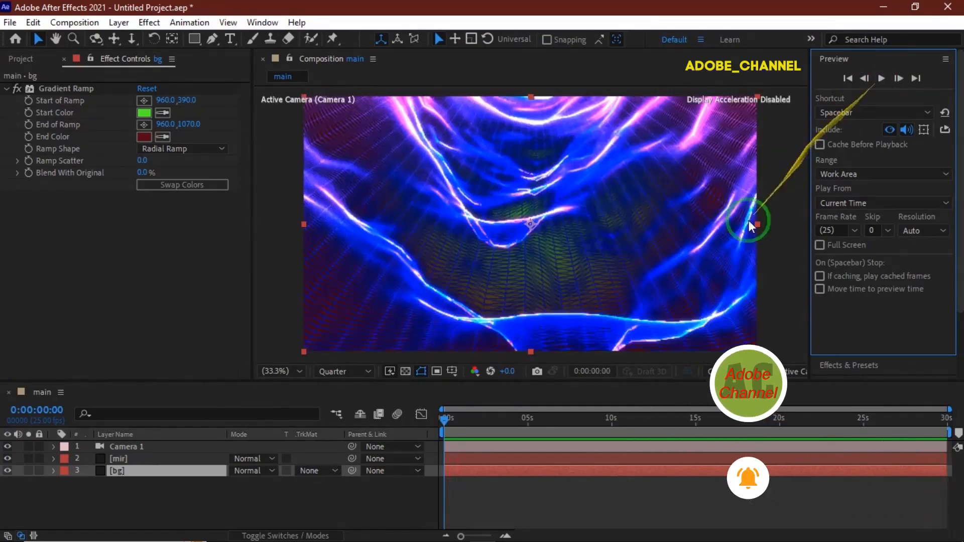